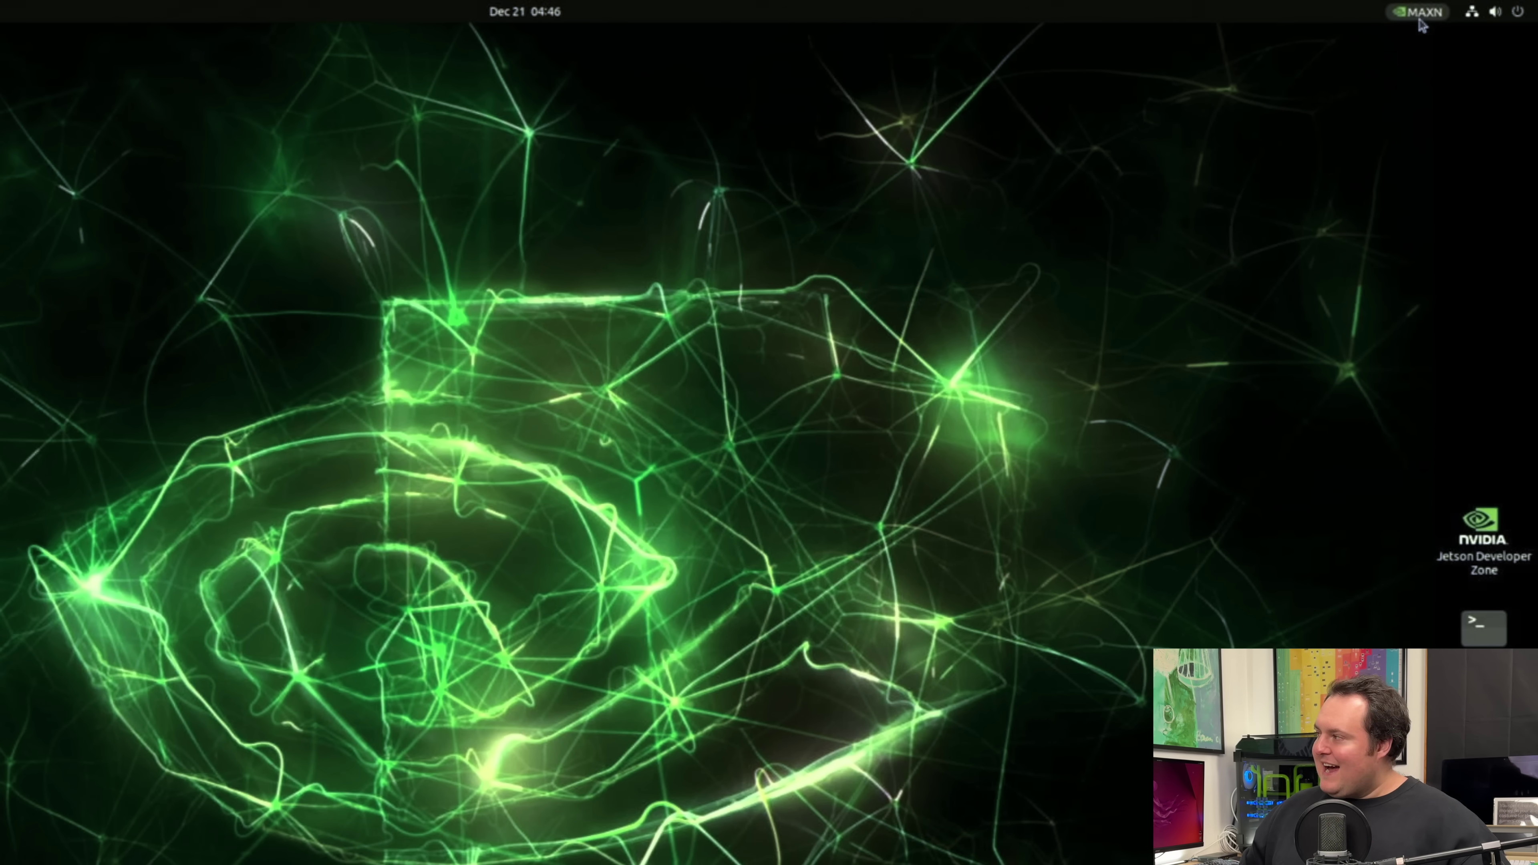
Step: Switch the Jetson power mode to 15W from the top-bar indicator
click(1419, 20)
click(1405, 48)
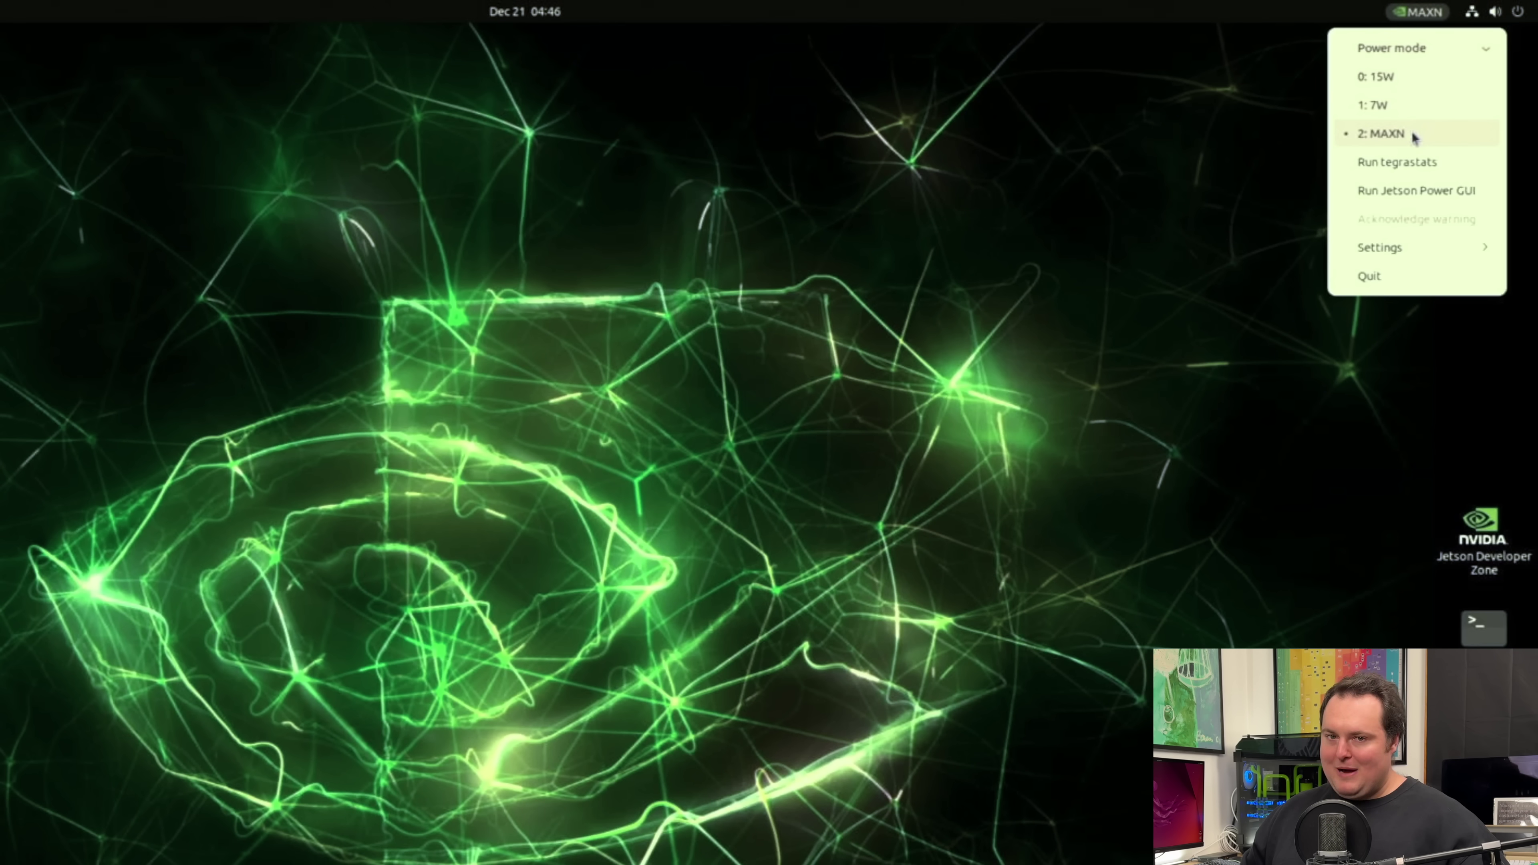
click(1415, 87)
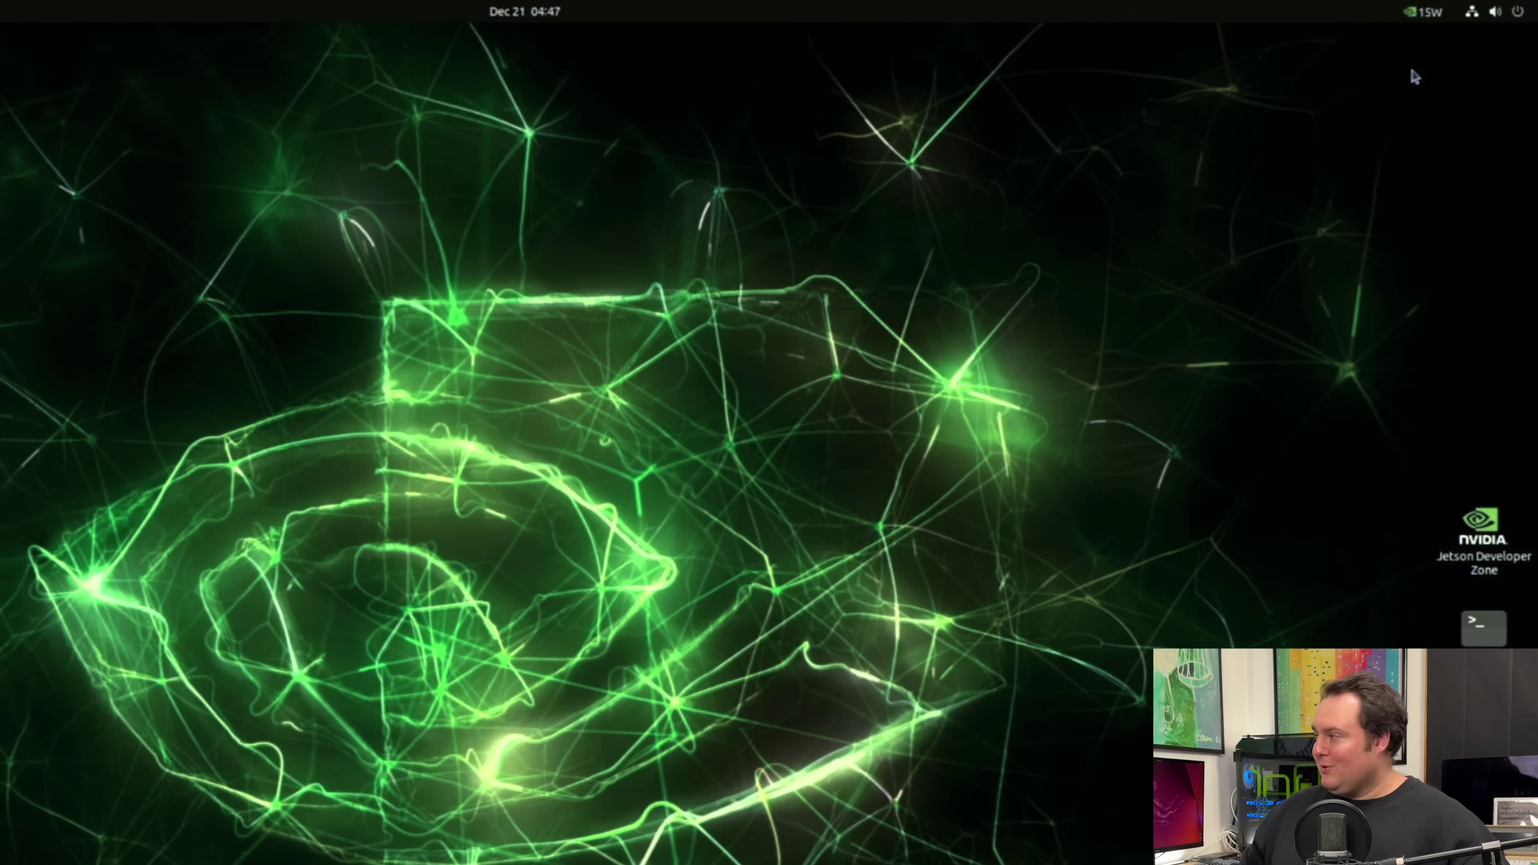
Step: Try the 7W power mode, then set the Jetson to MAXN
click(1423, 11)
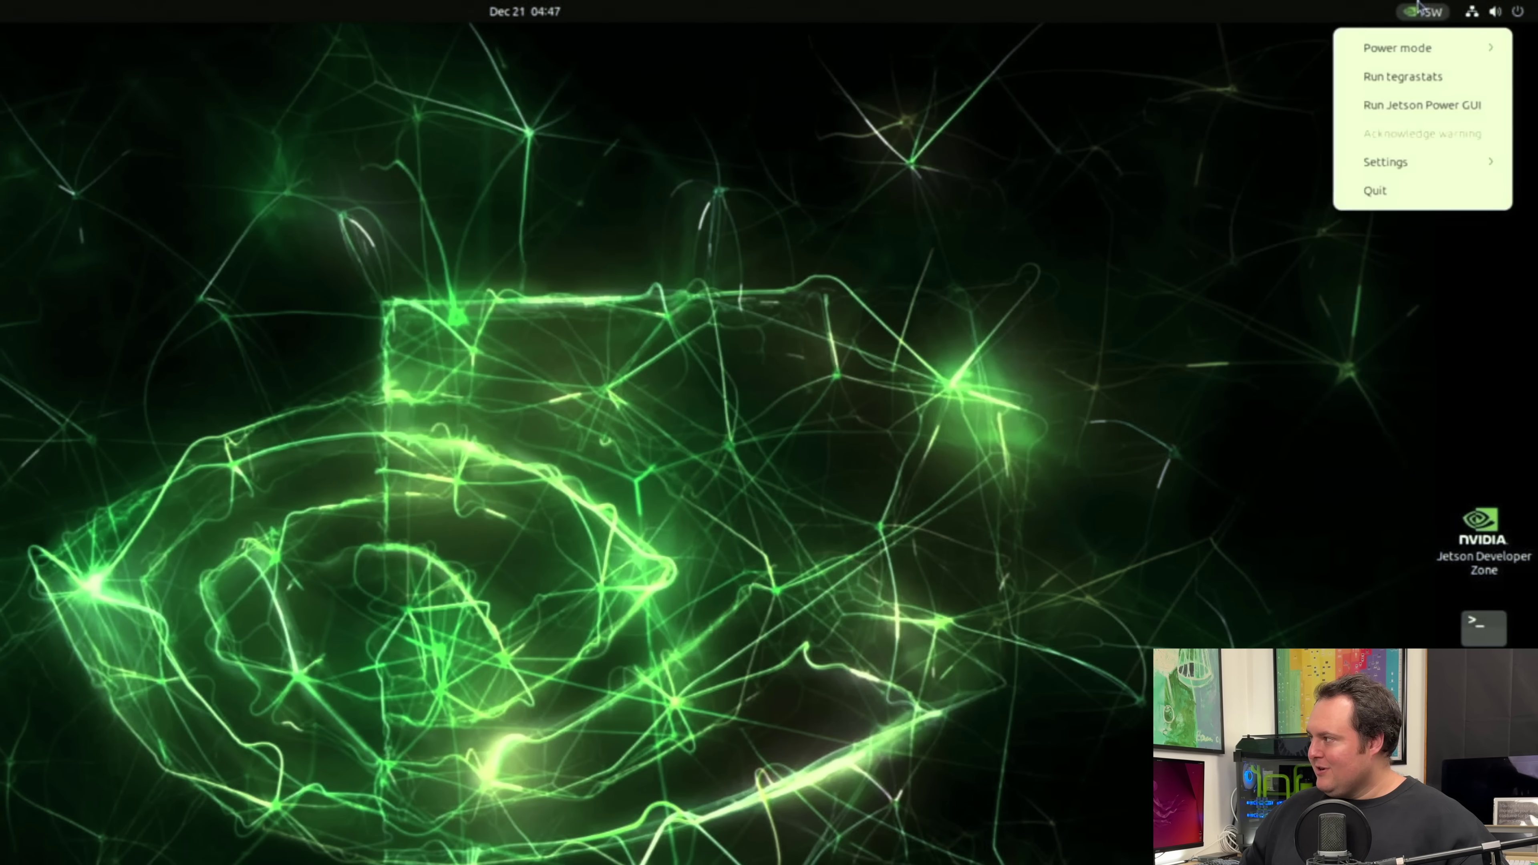
click(1423, 49)
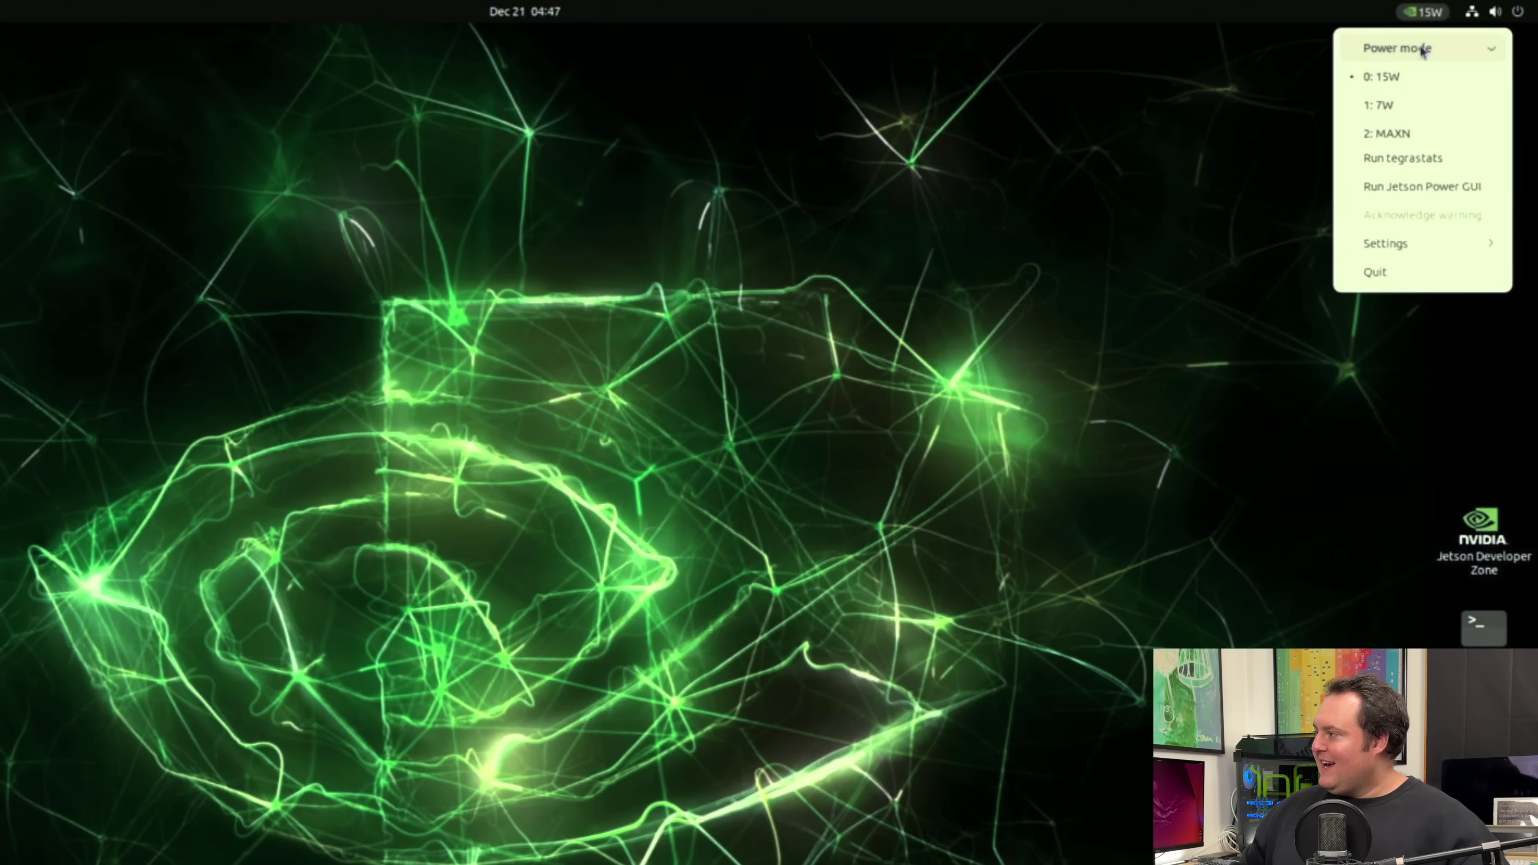
click(1423, 103)
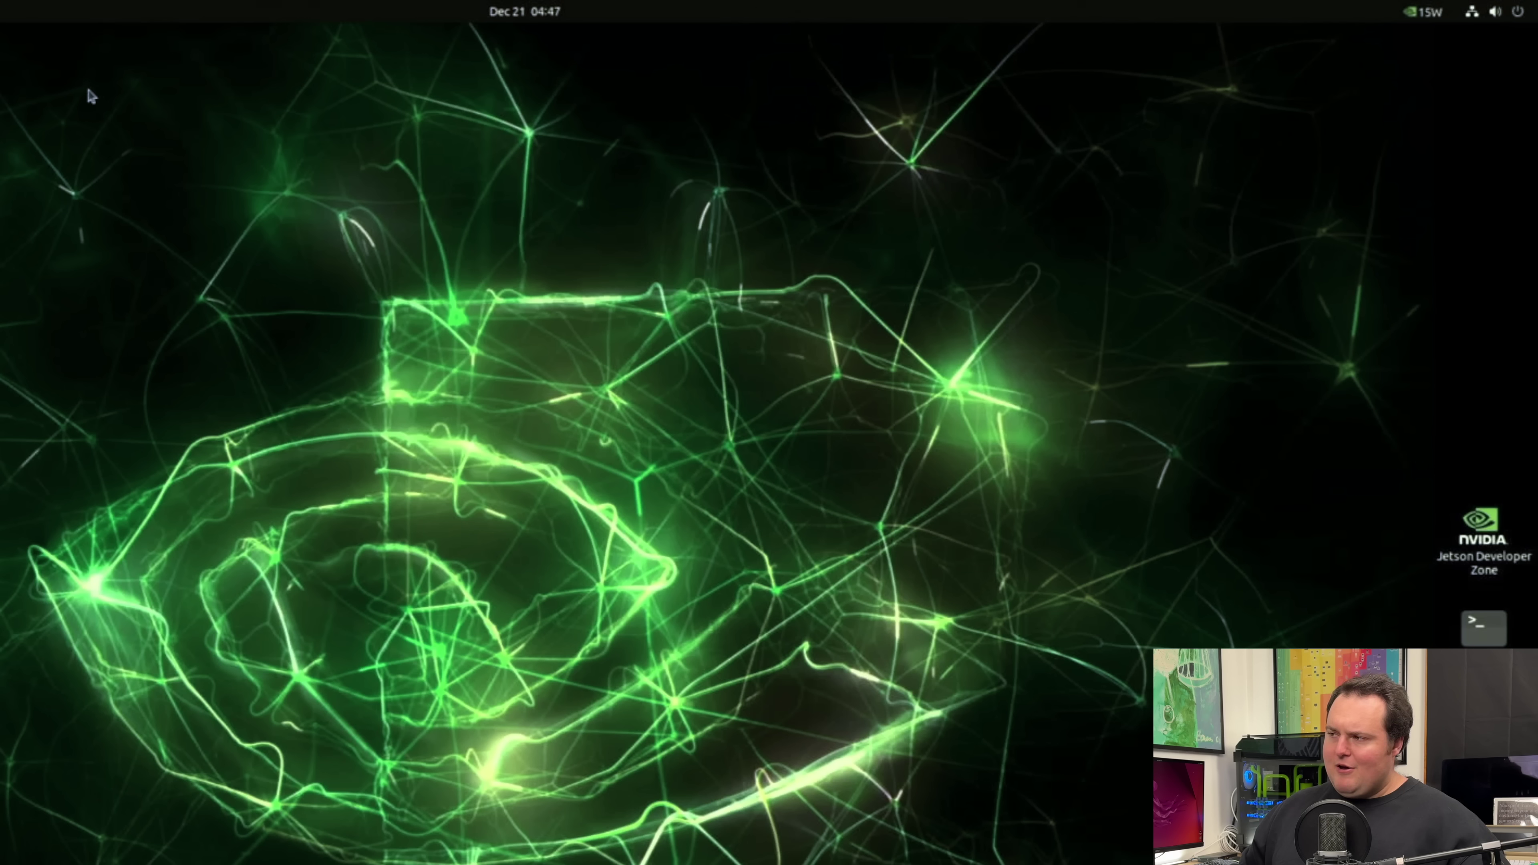
click(1431, 15)
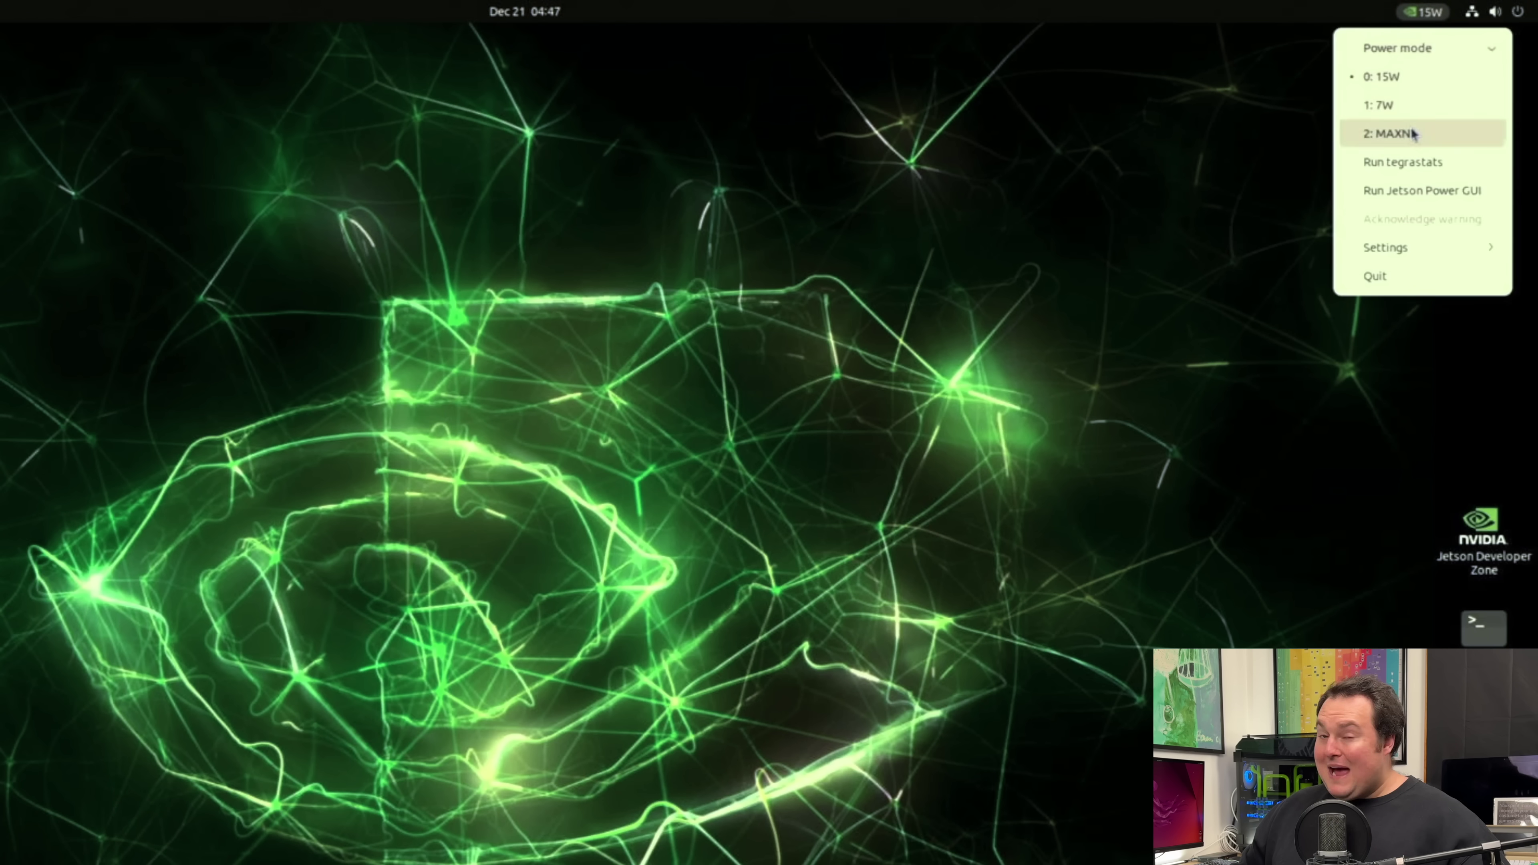
click(1411, 133)
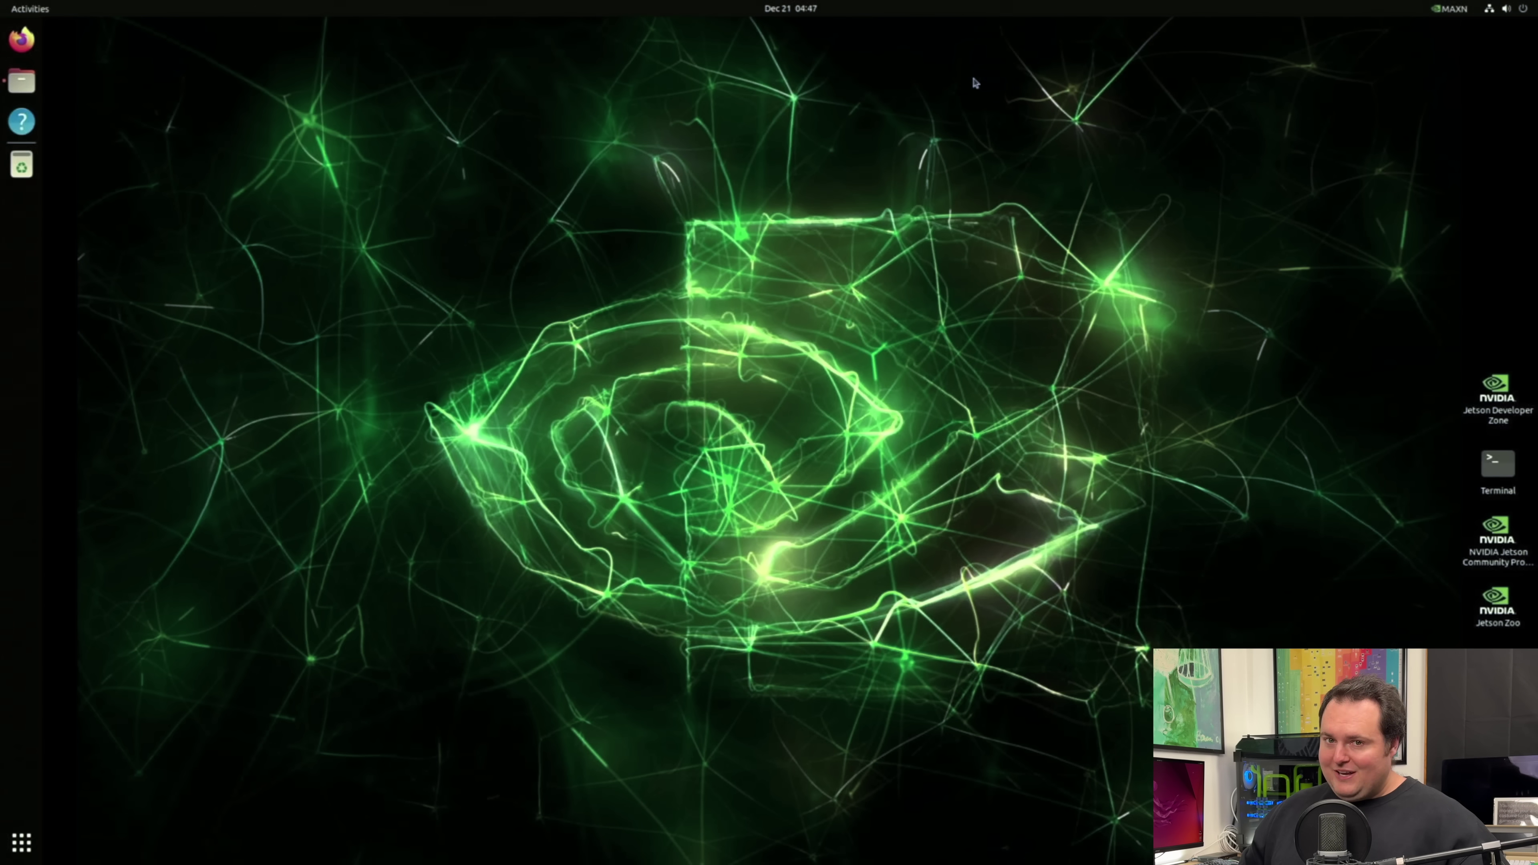
click(1429, 7)
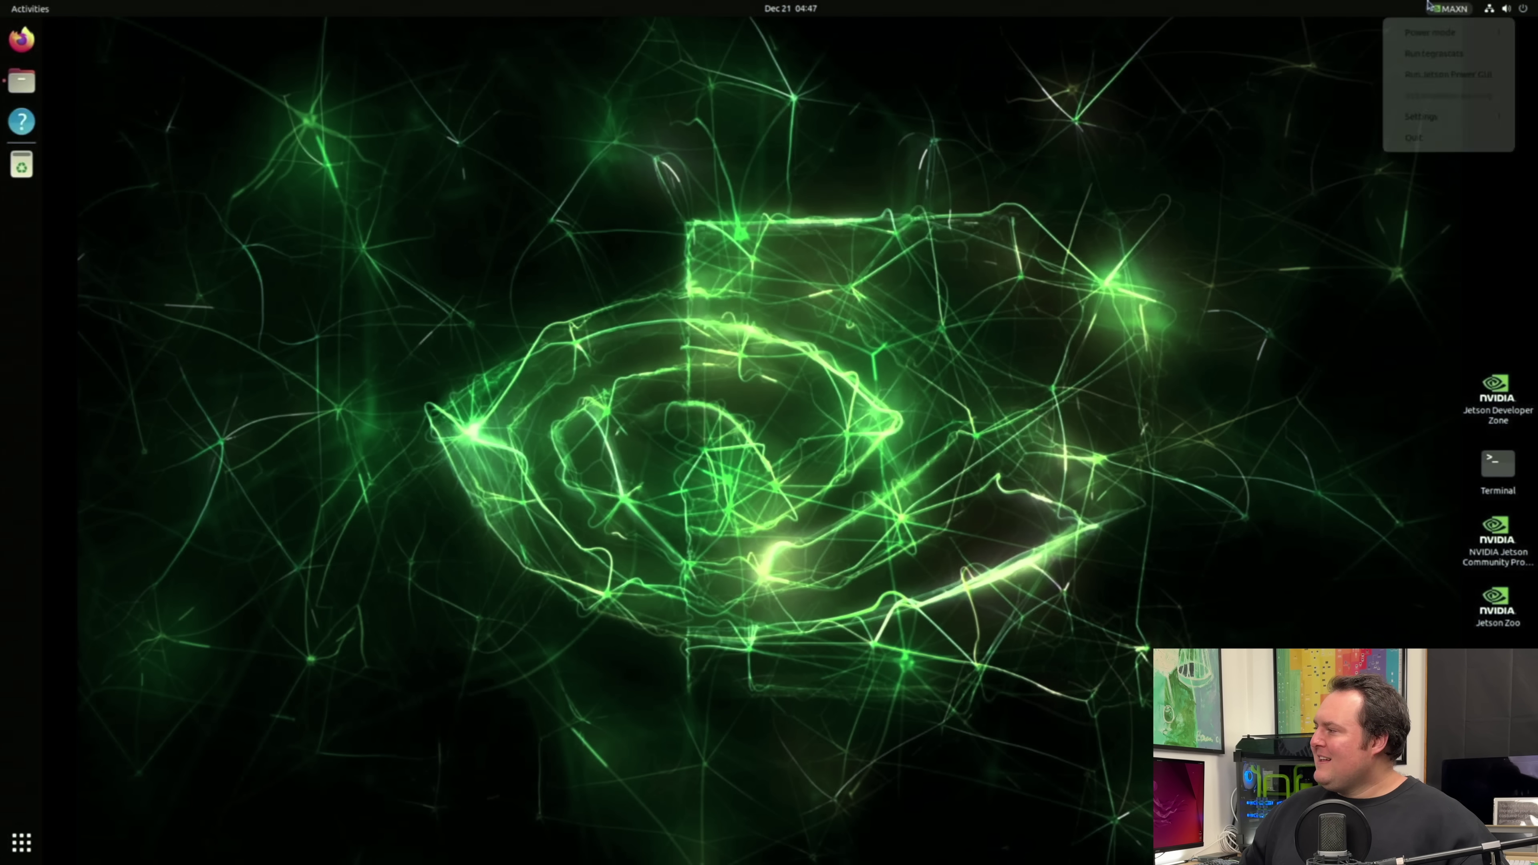
click(1440, 78)
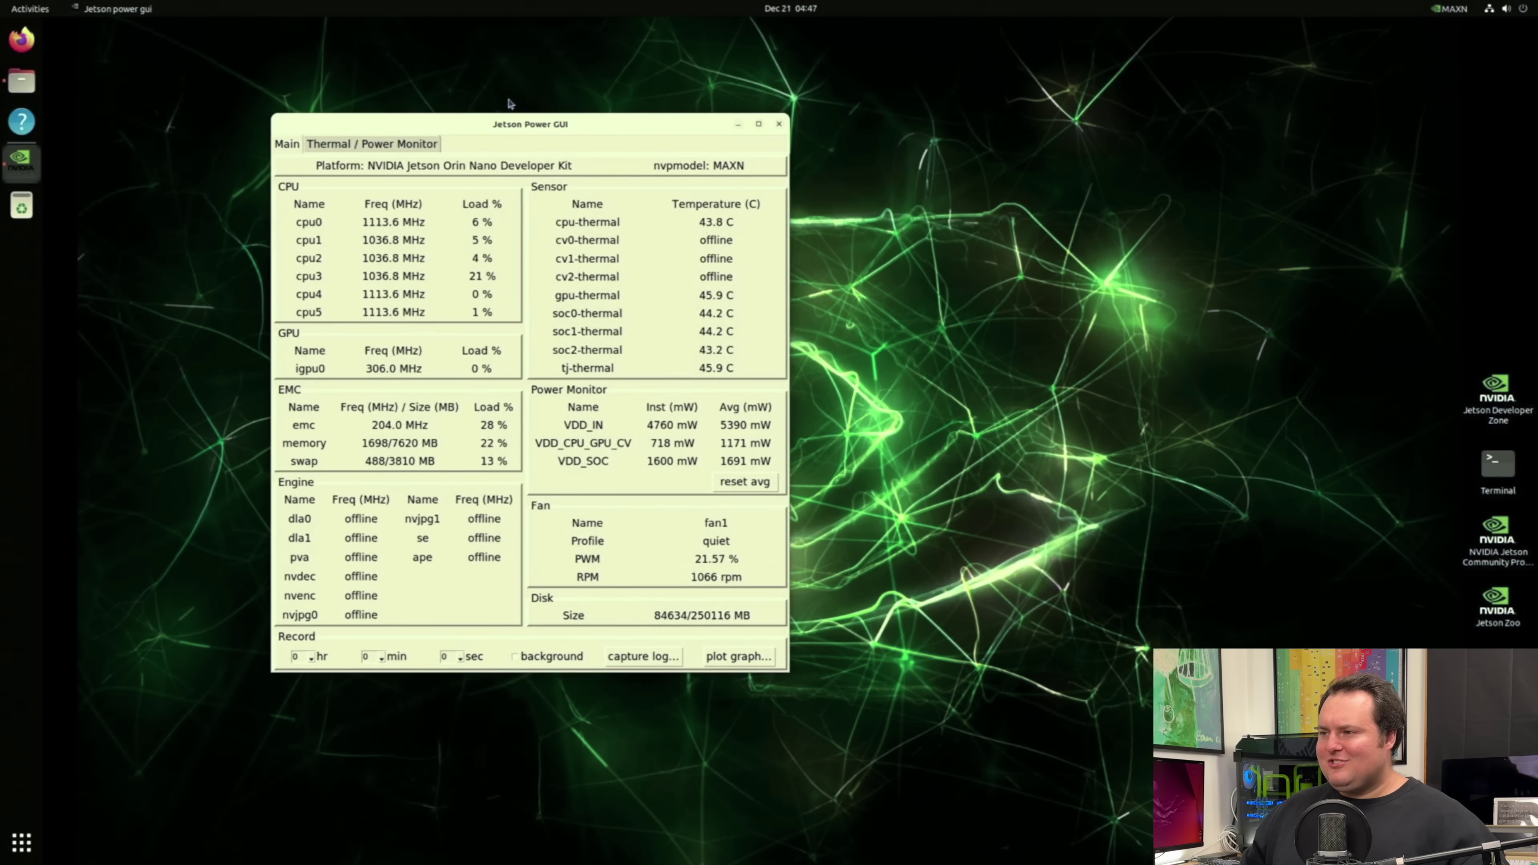
drag(449, 122, 459, 46)
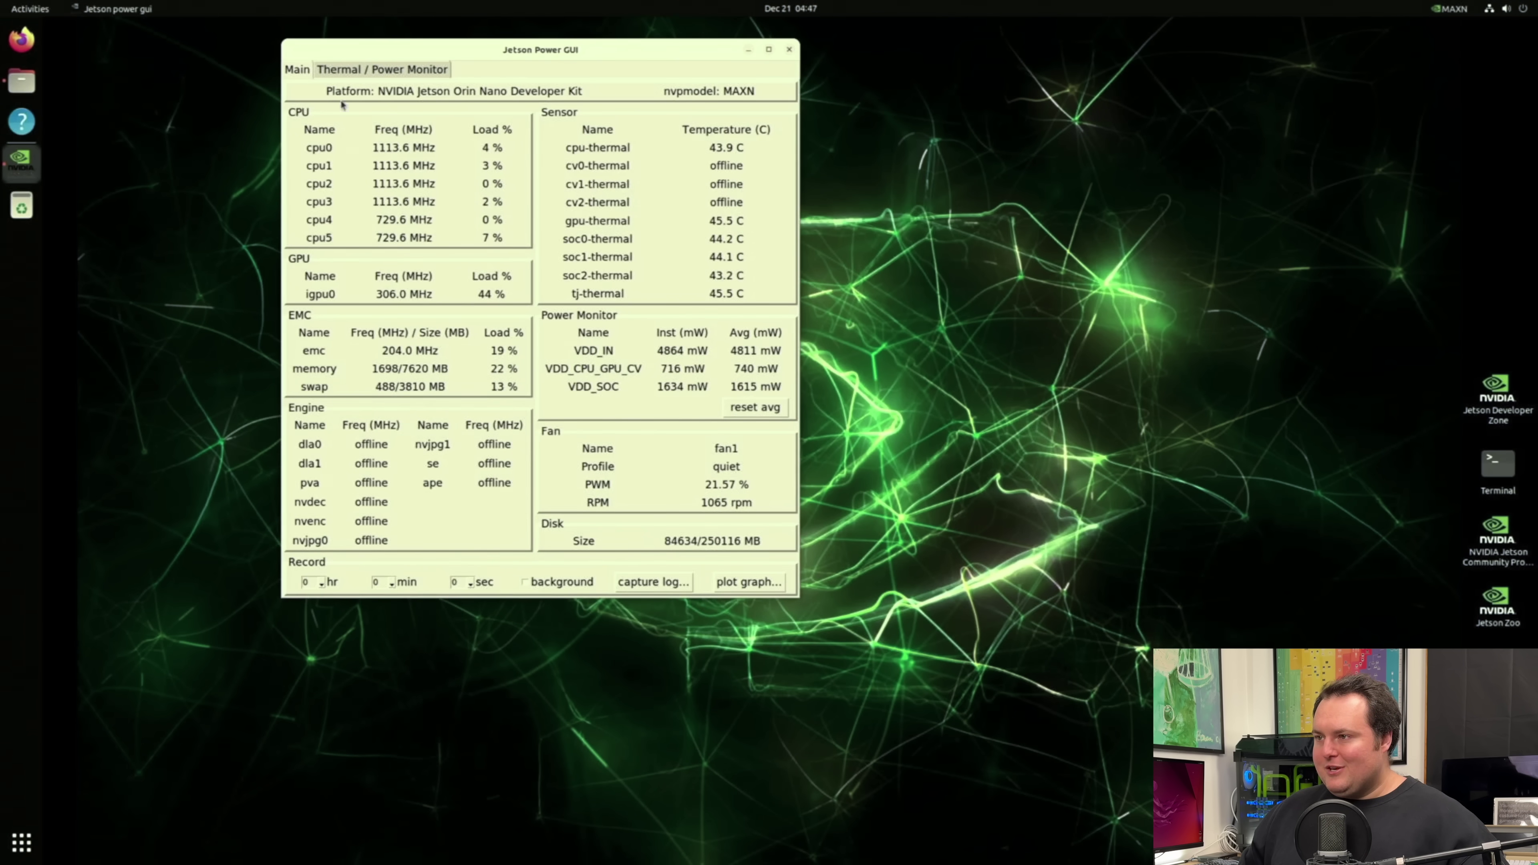
click(357, 70)
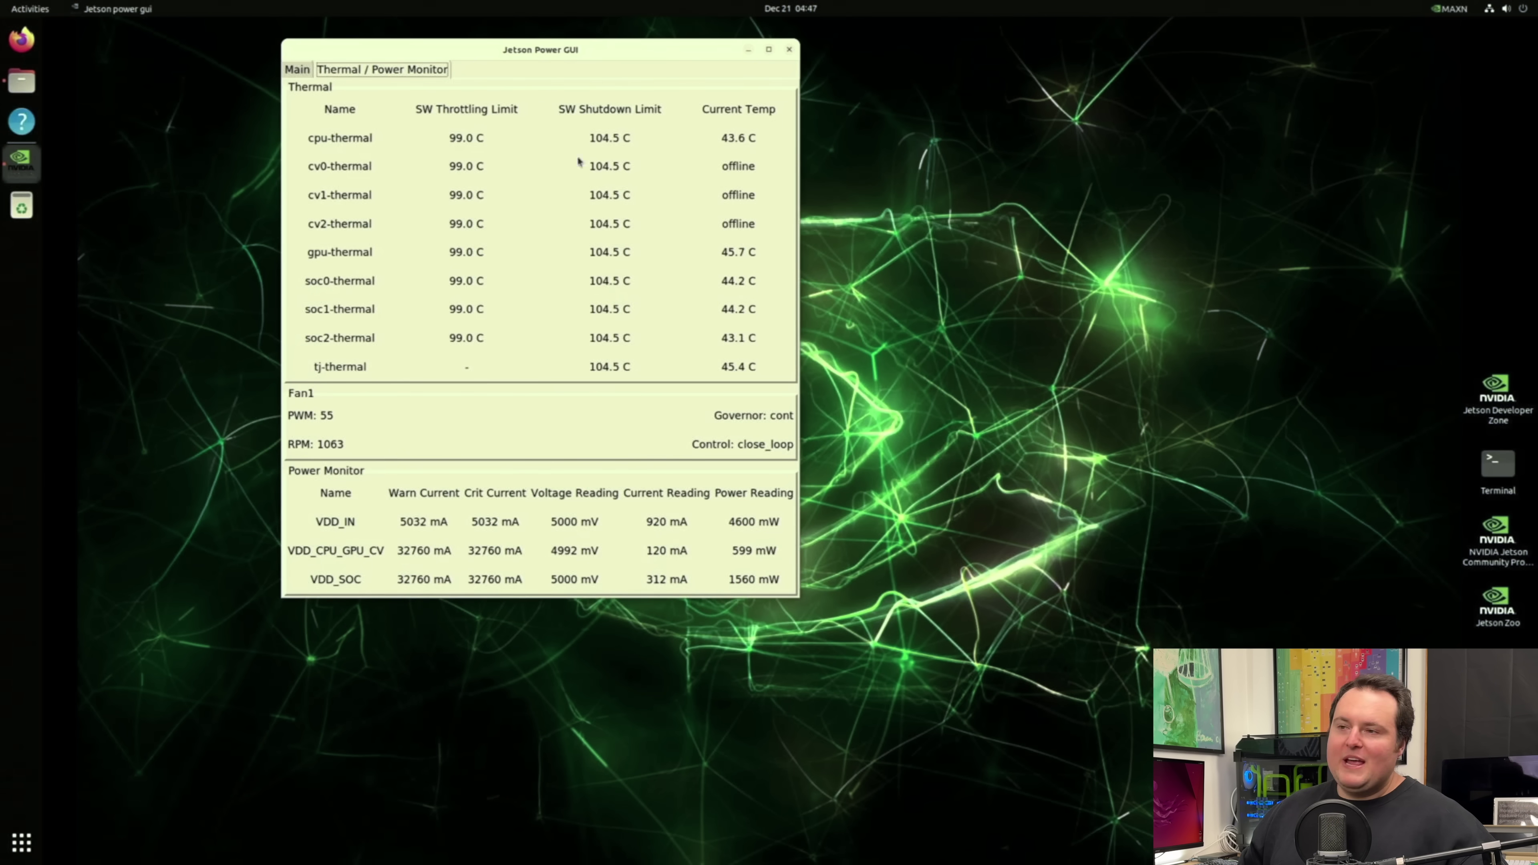
click(789, 50)
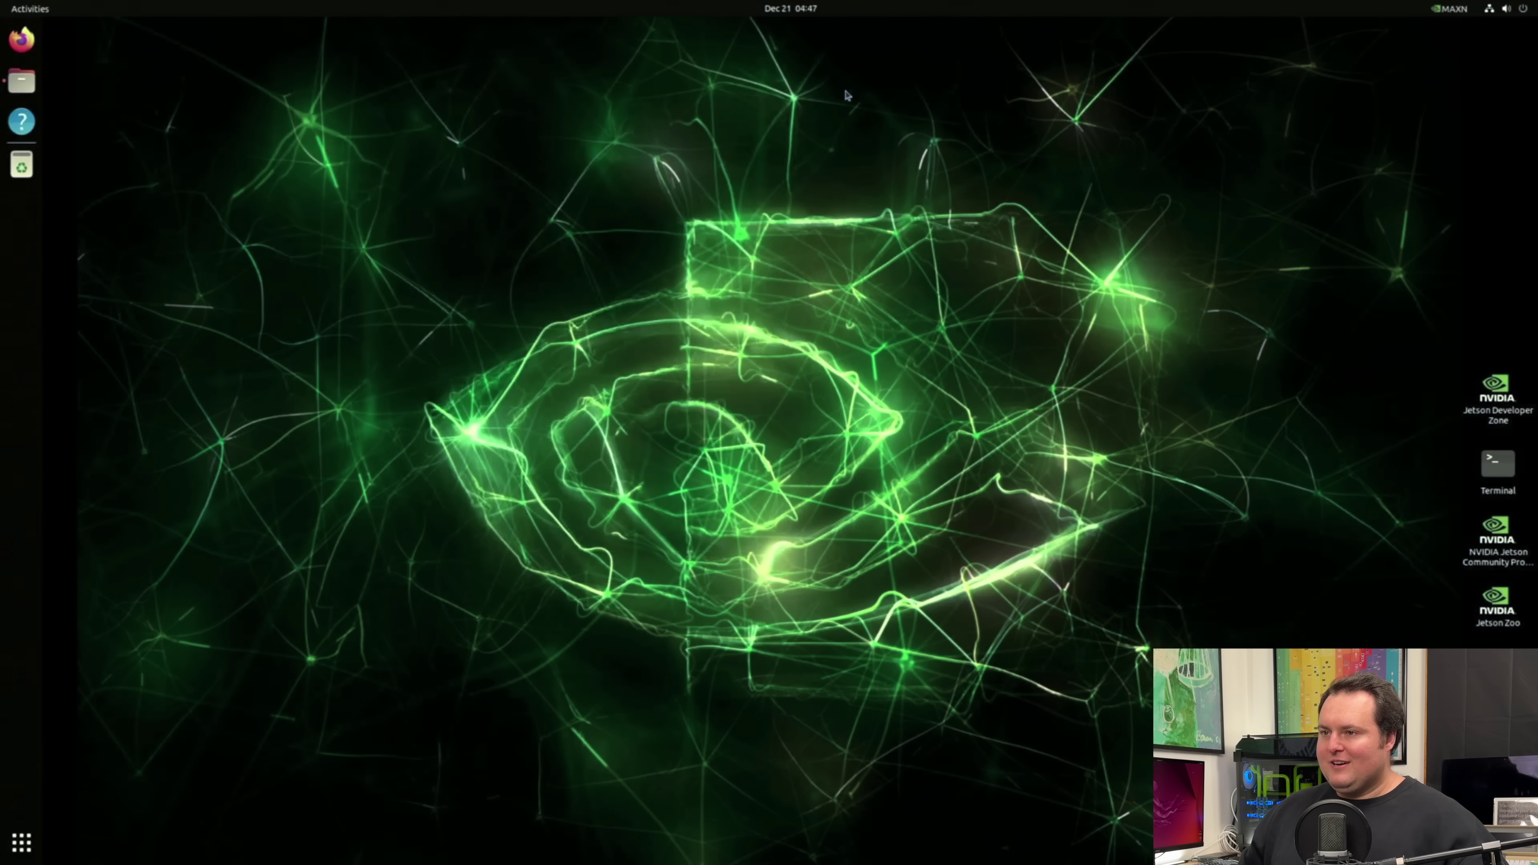
Step: Copy the line-1 docker run command from commands.txt in the home folder, then minimize the editor
click(34, 81)
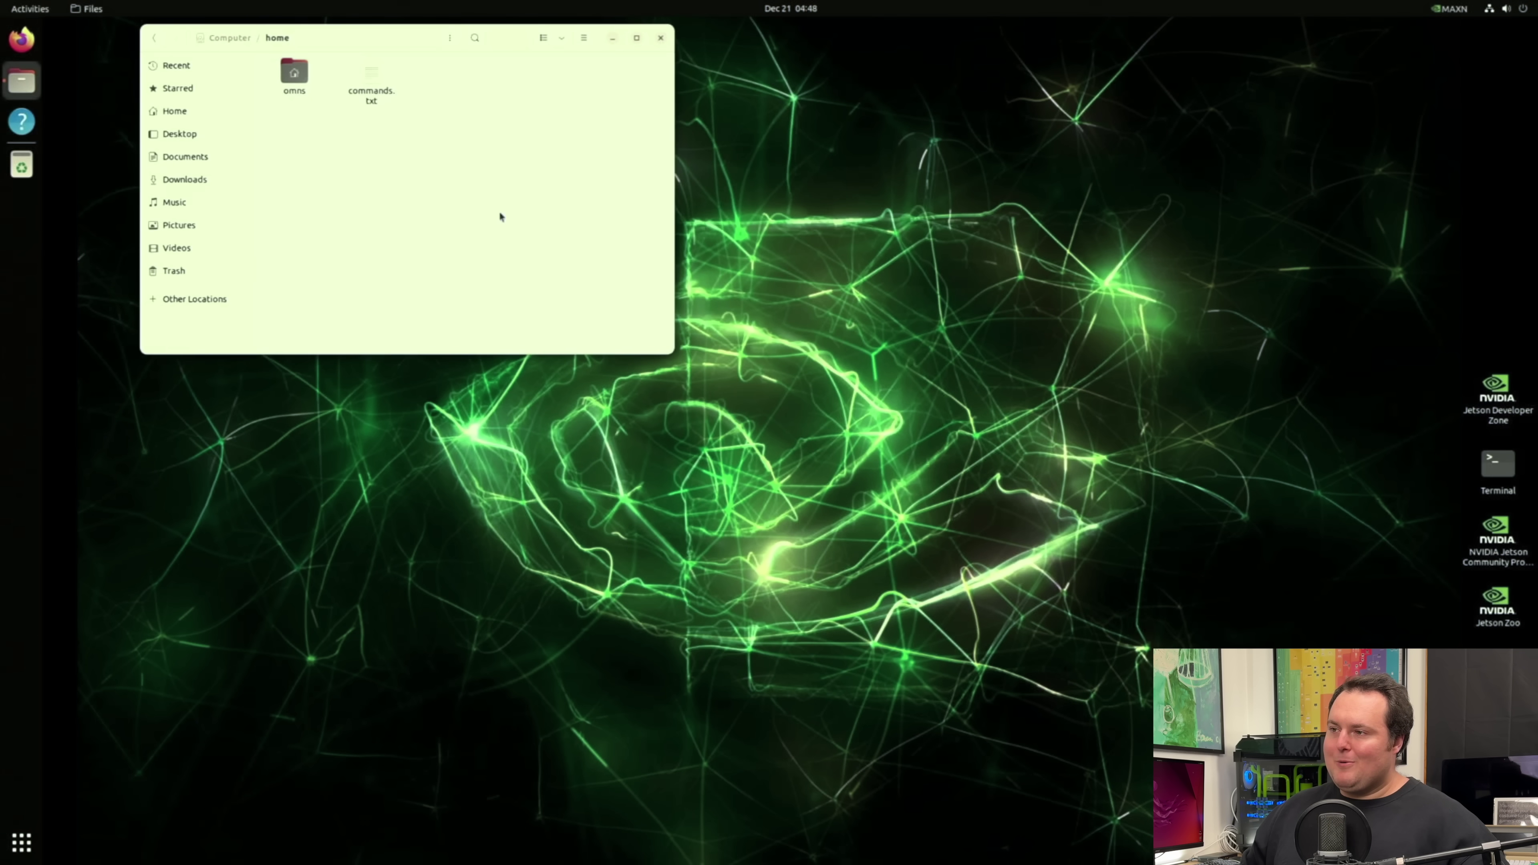
double_click(380, 99)
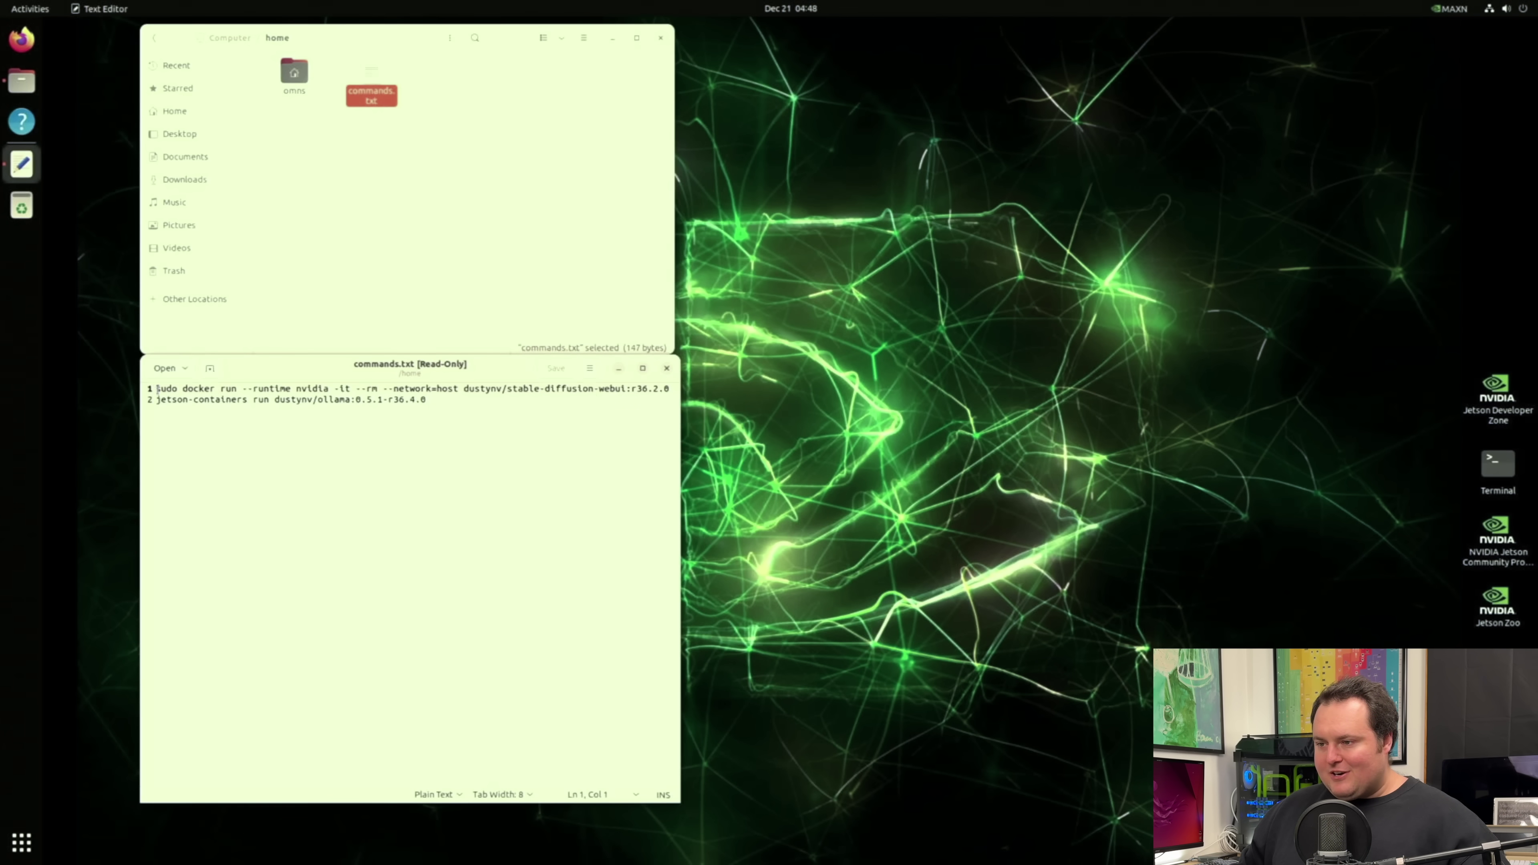
drag(156, 389, 669, 389)
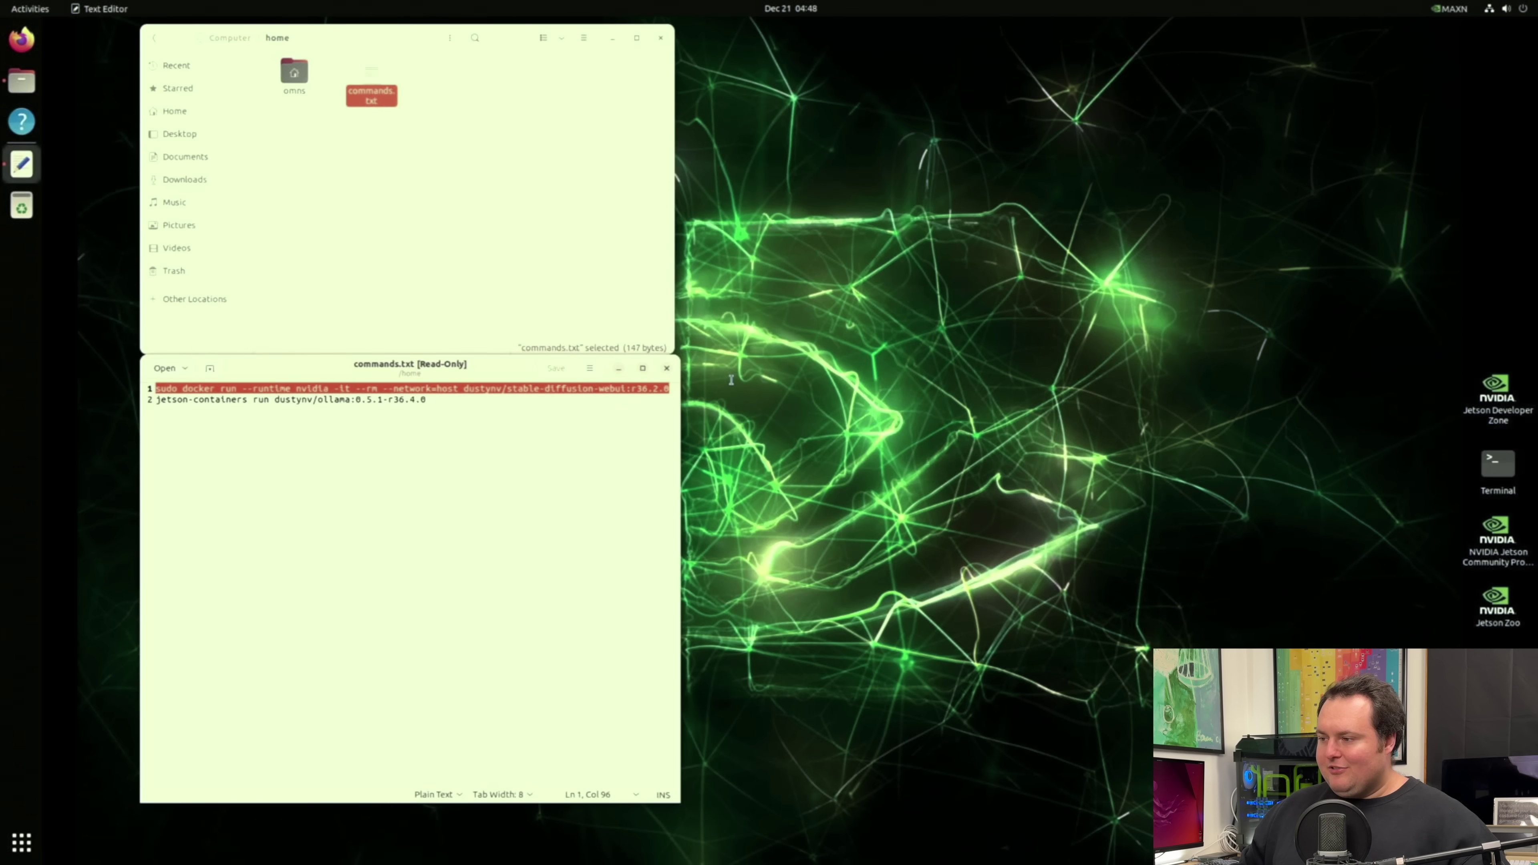
right_click(647, 388)
click(672, 443)
click(618, 369)
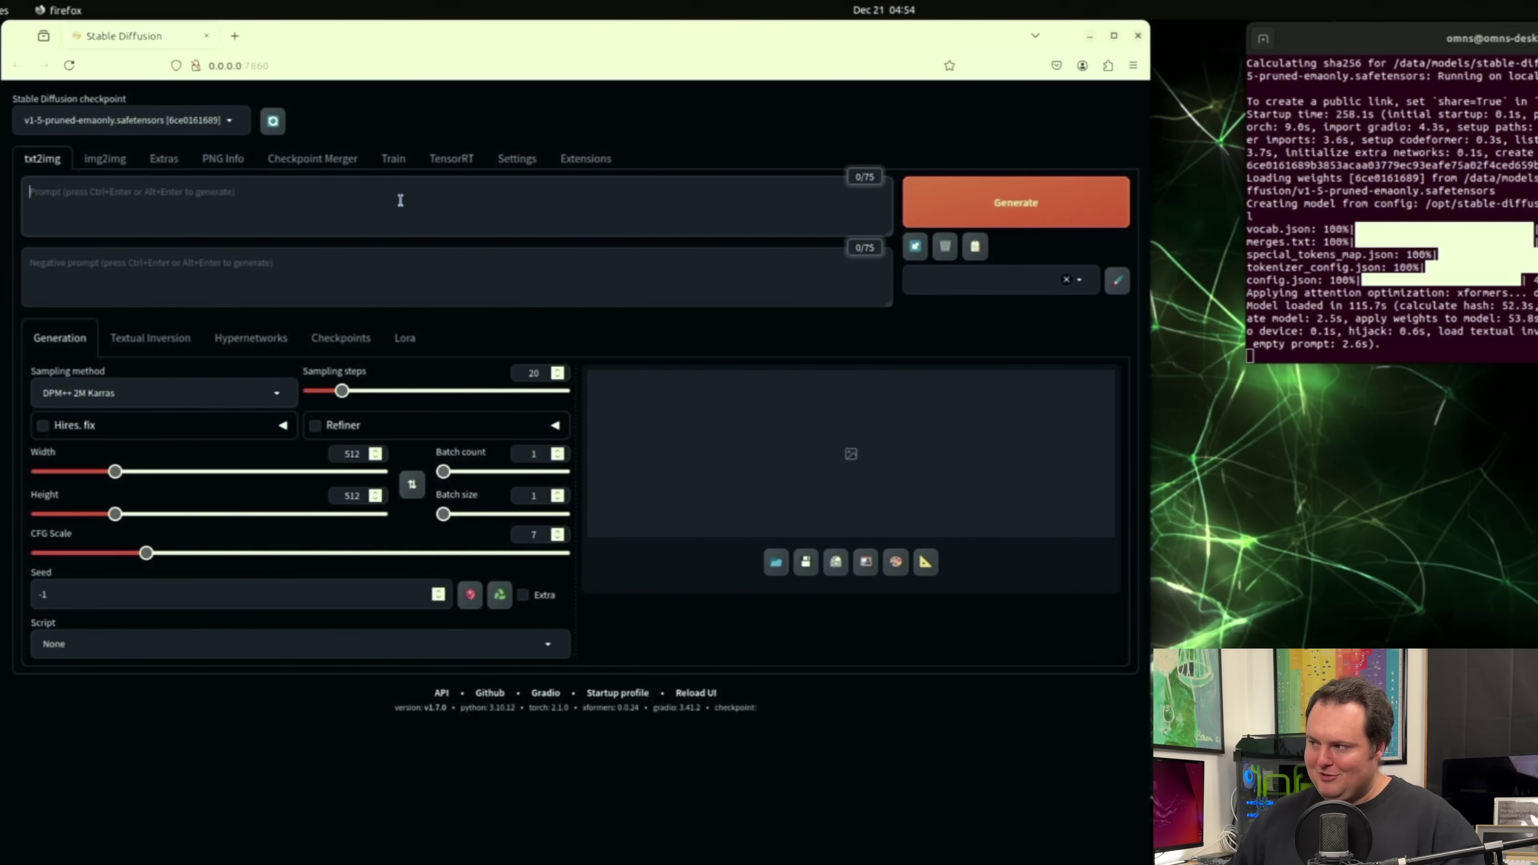
Step: Generate an image from 'A beautiful landscape full of happy computers frolicking in the meadows, 8k realistic' and view it enlarged
text(A beautiful landscape full of happy computers fr)
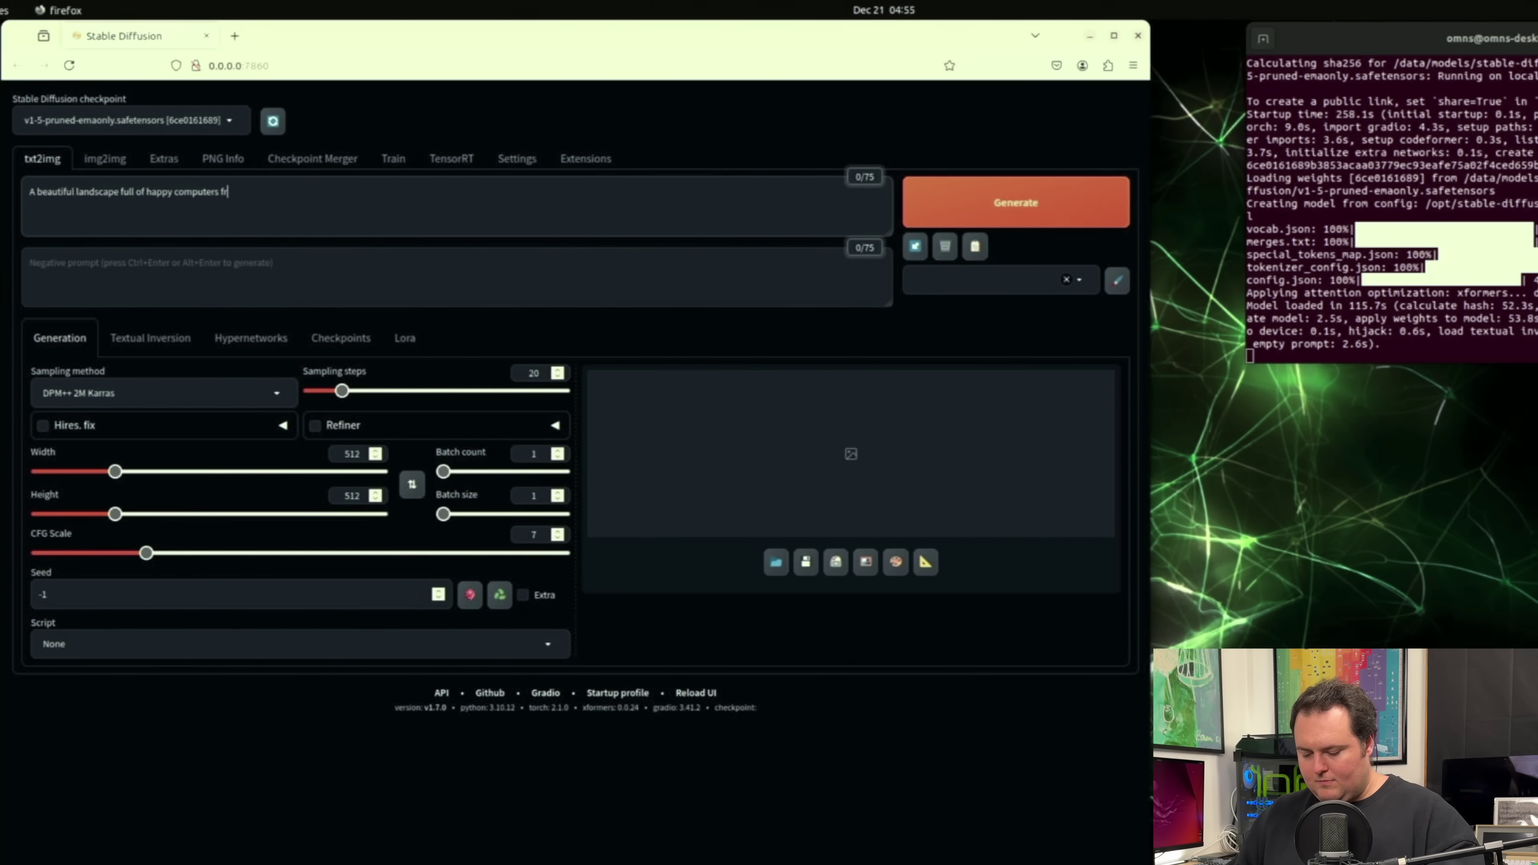
text(olicking in the meadows, 8k realistic HD)
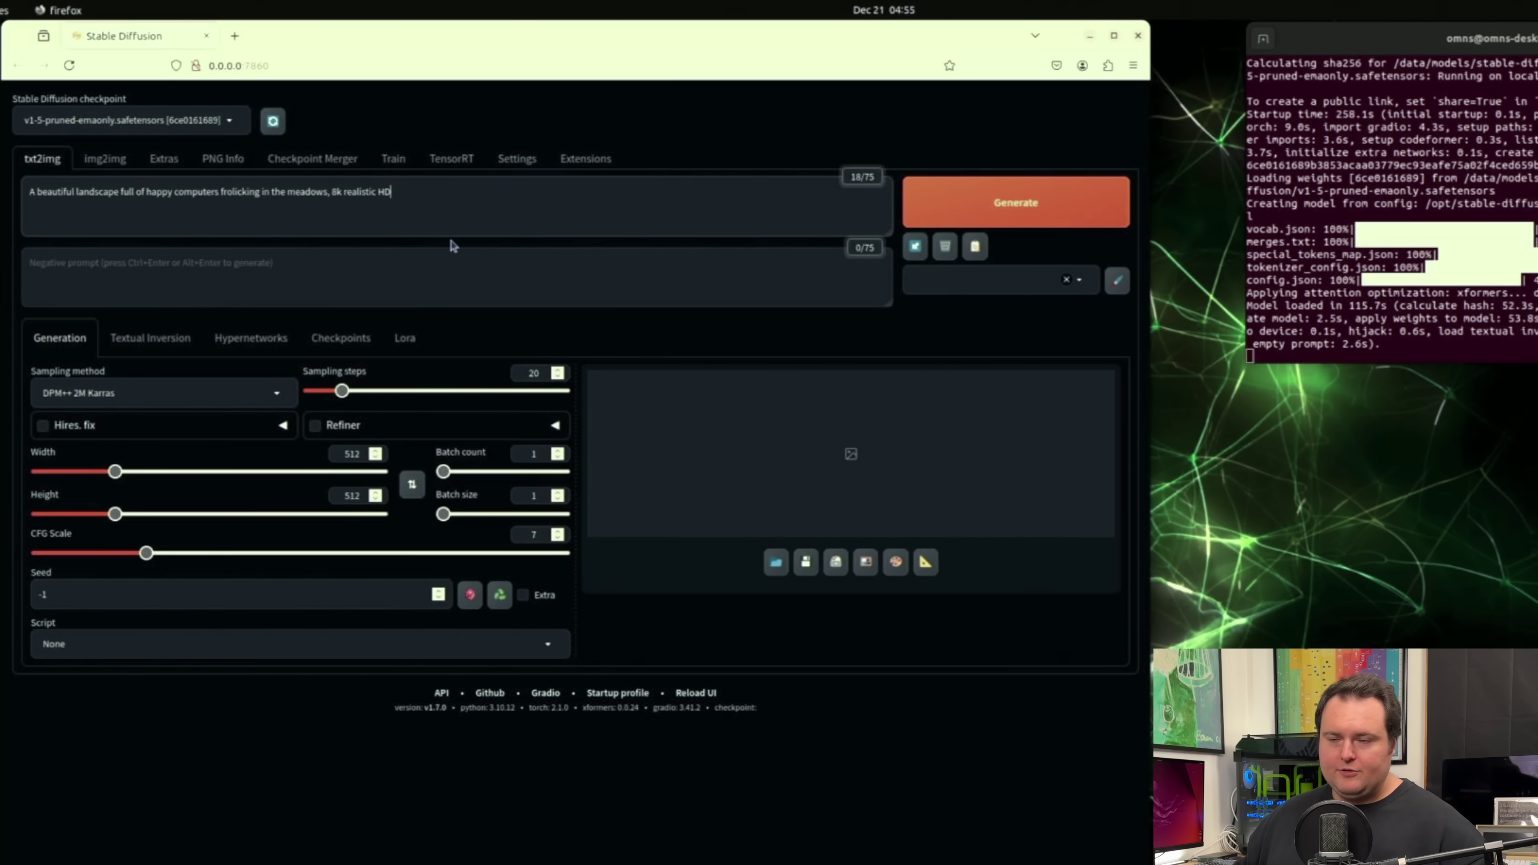
click(994, 195)
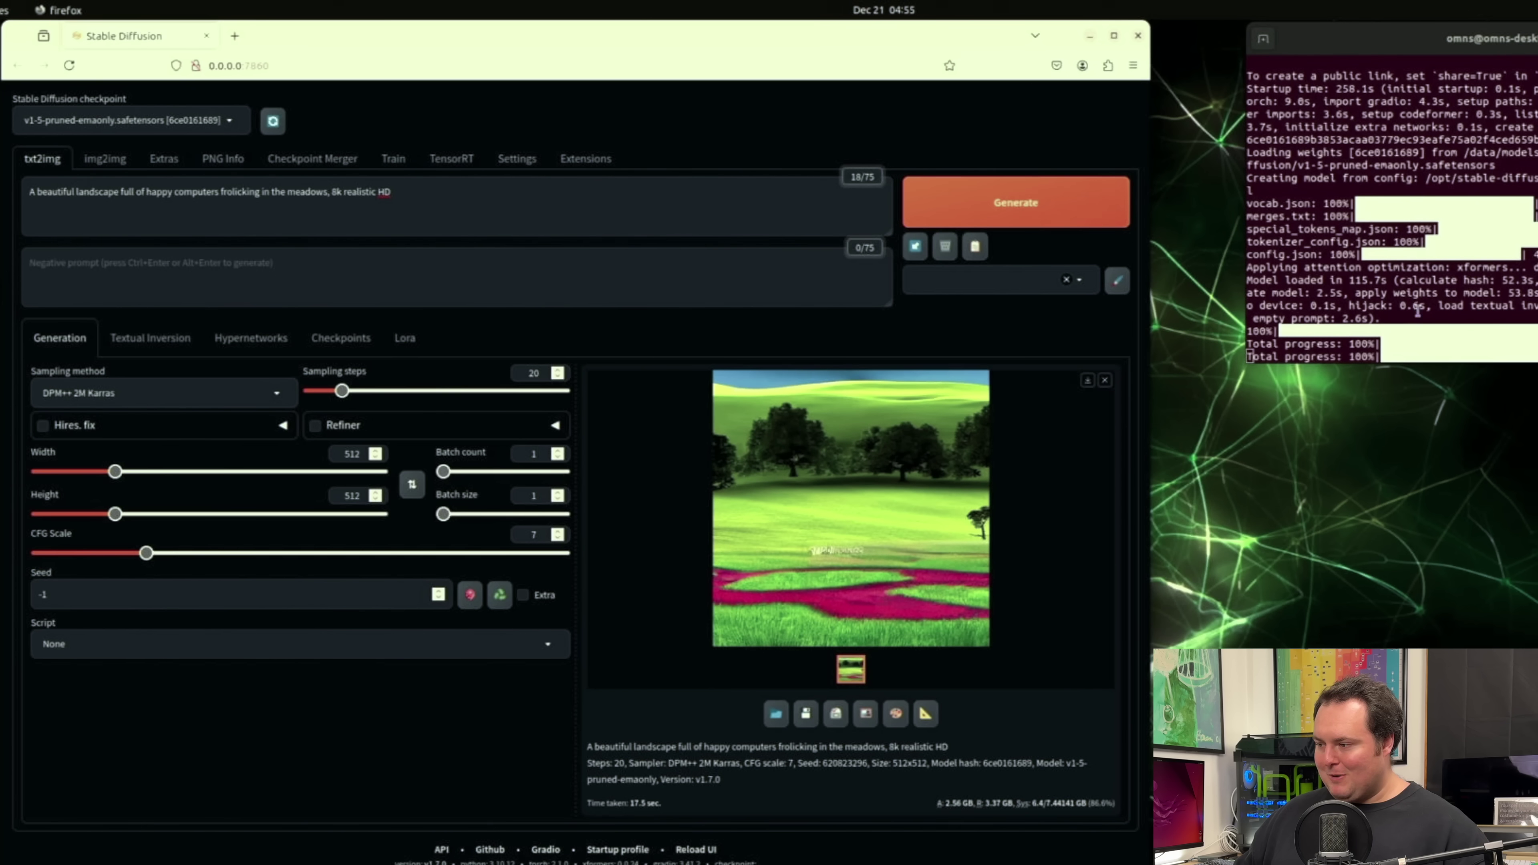
click(874, 515)
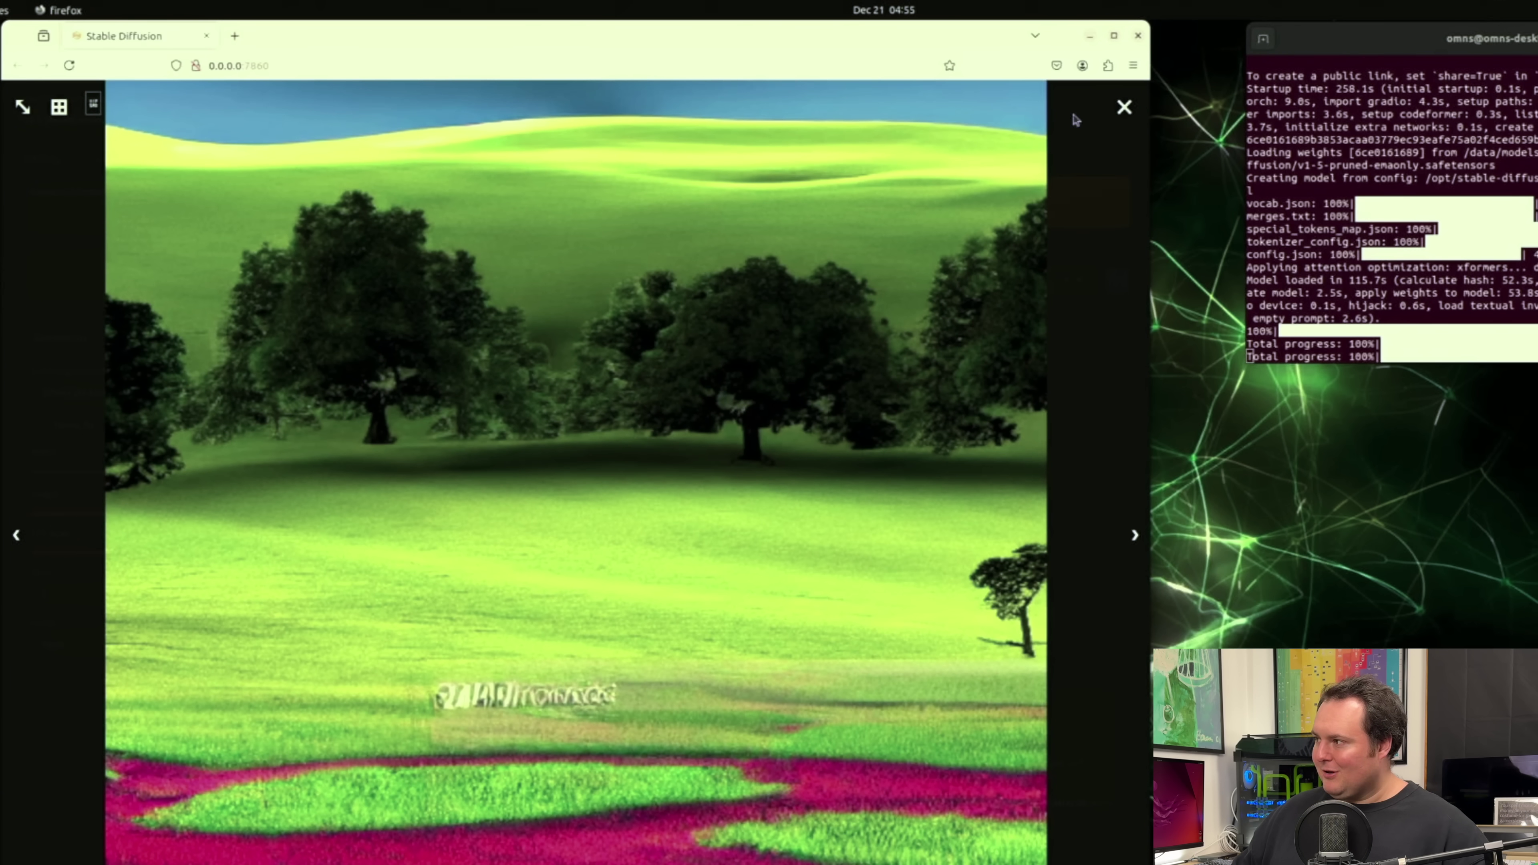
Step: Replace the landscape description with 'A portrait of a beautiful human smiling in a meadow,' before '8k realistic HD'
click(1125, 108)
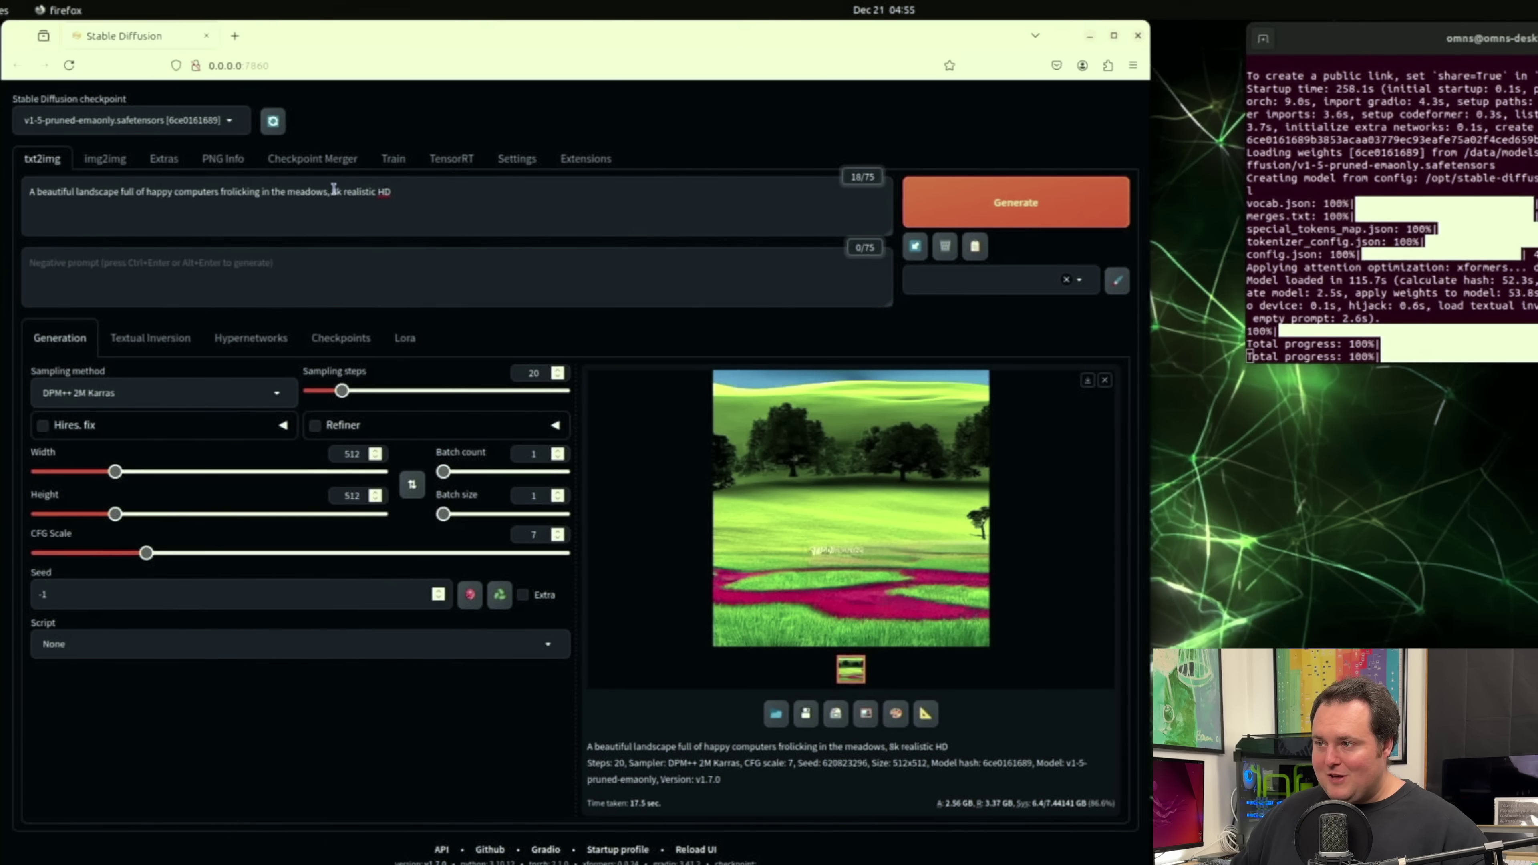
drag(328, 192, 22, 191)
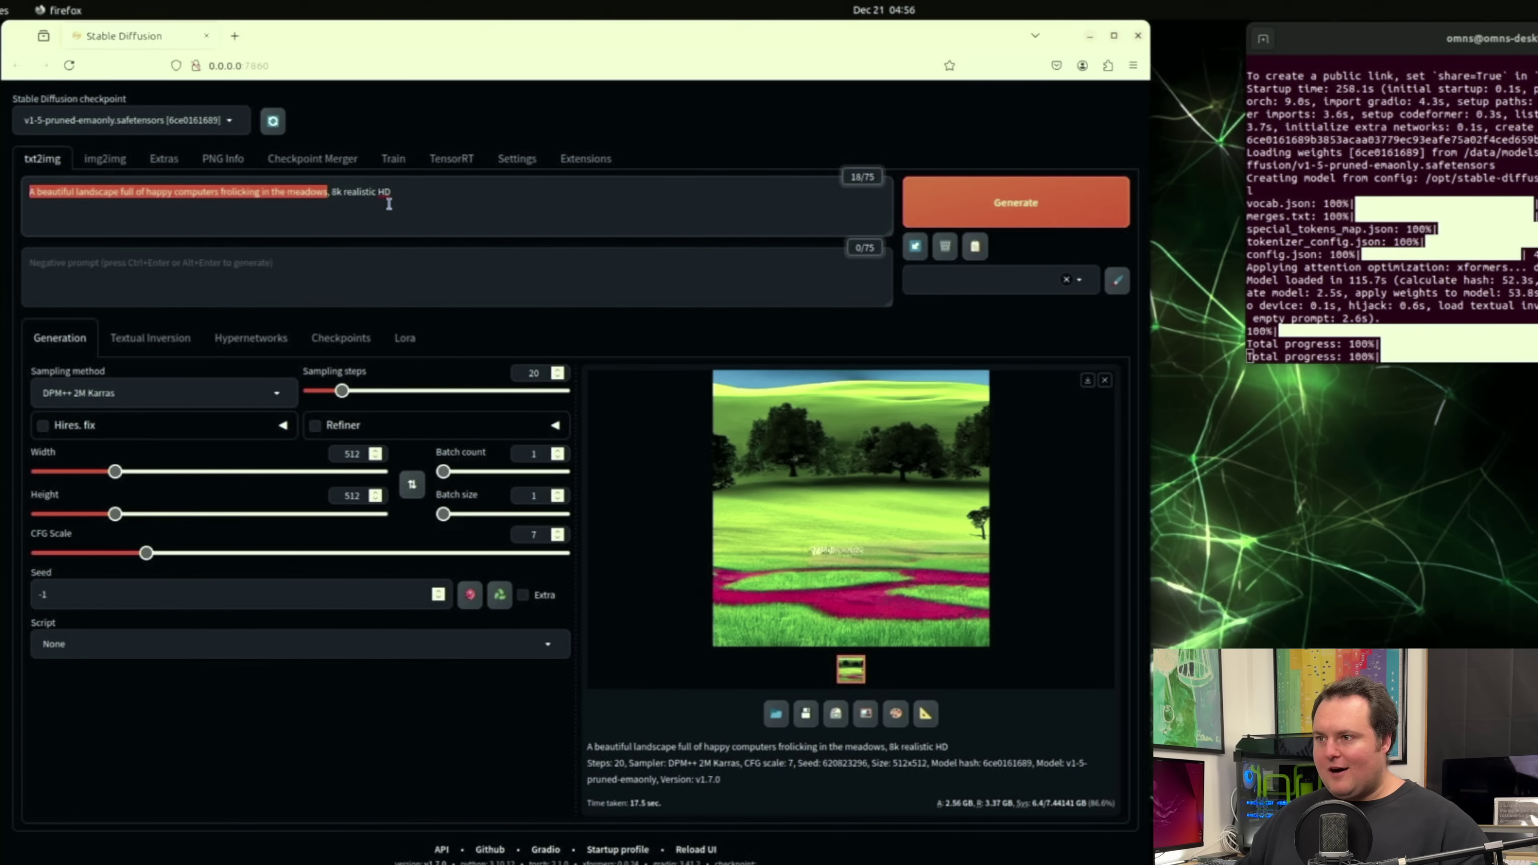
key(BackSpace)
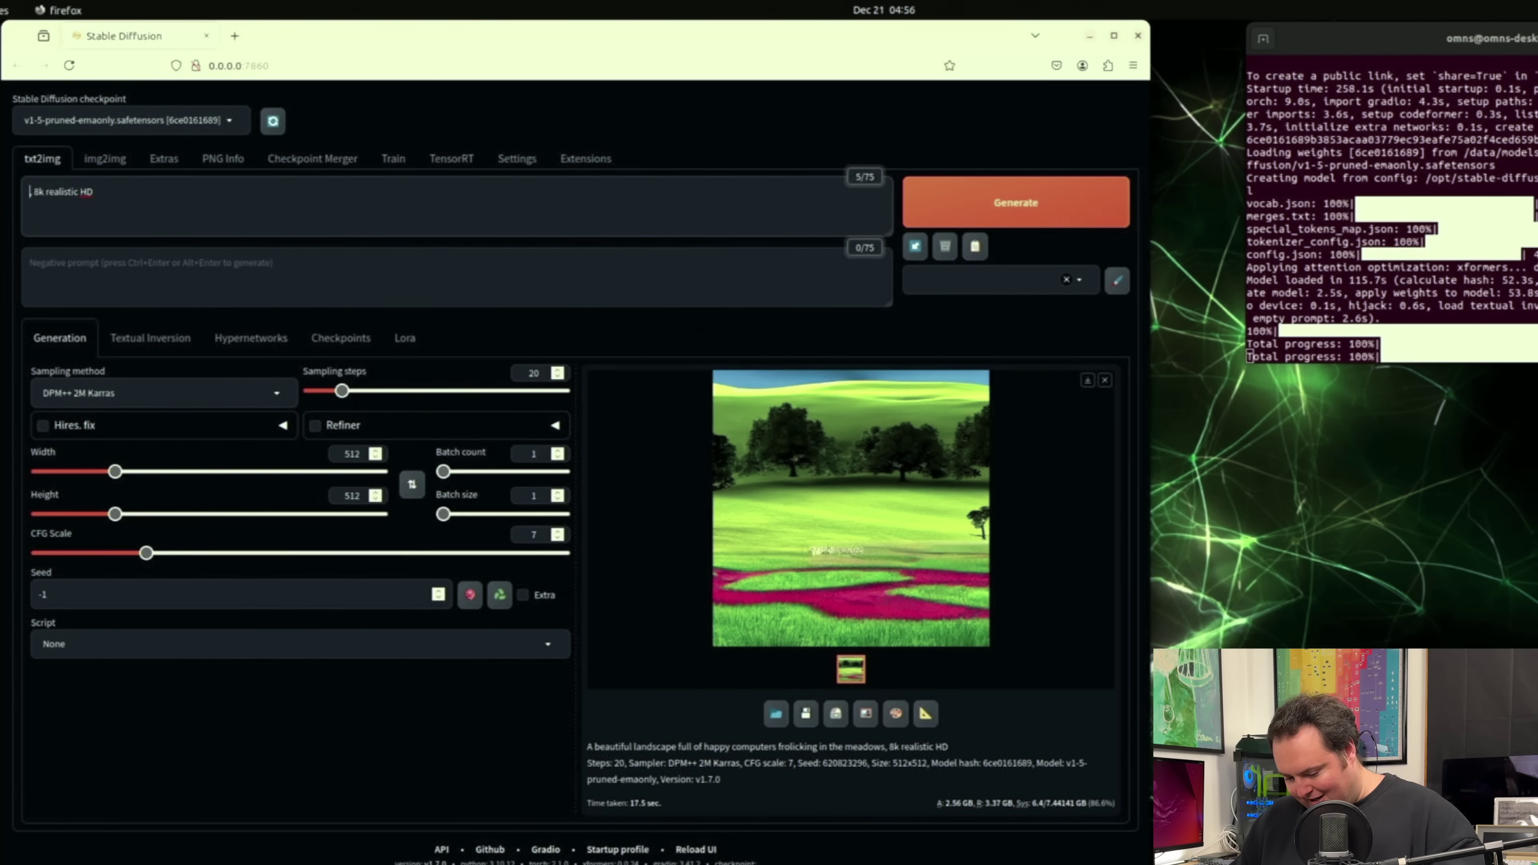
text(A portrait of a beautiful human smiling in a meadow,)
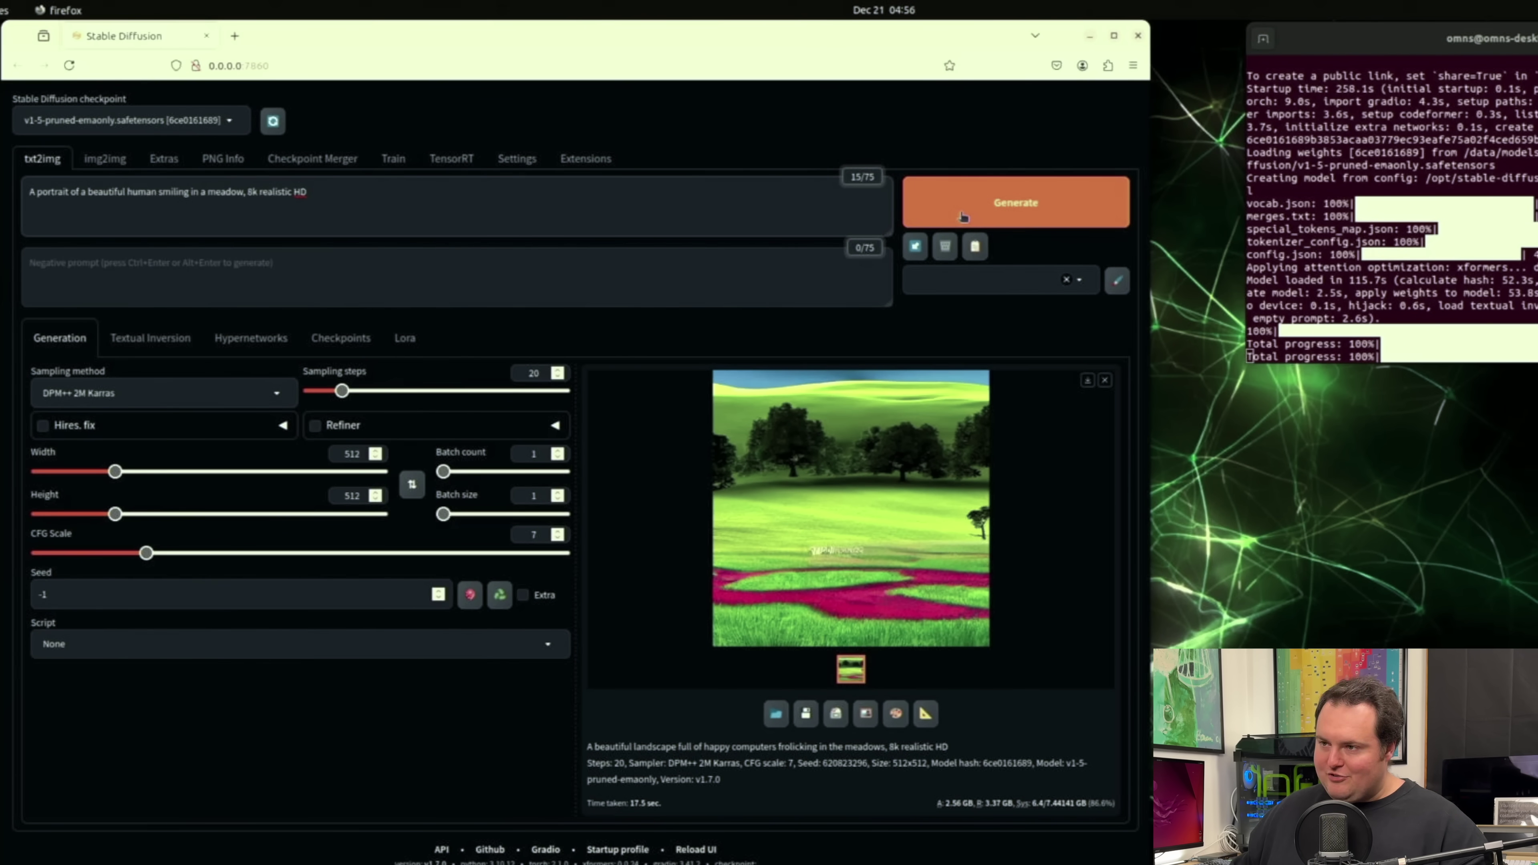
Step: Generate the smiling-human meadow portrait, preview it full size, then close Firefox
click(963, 217)
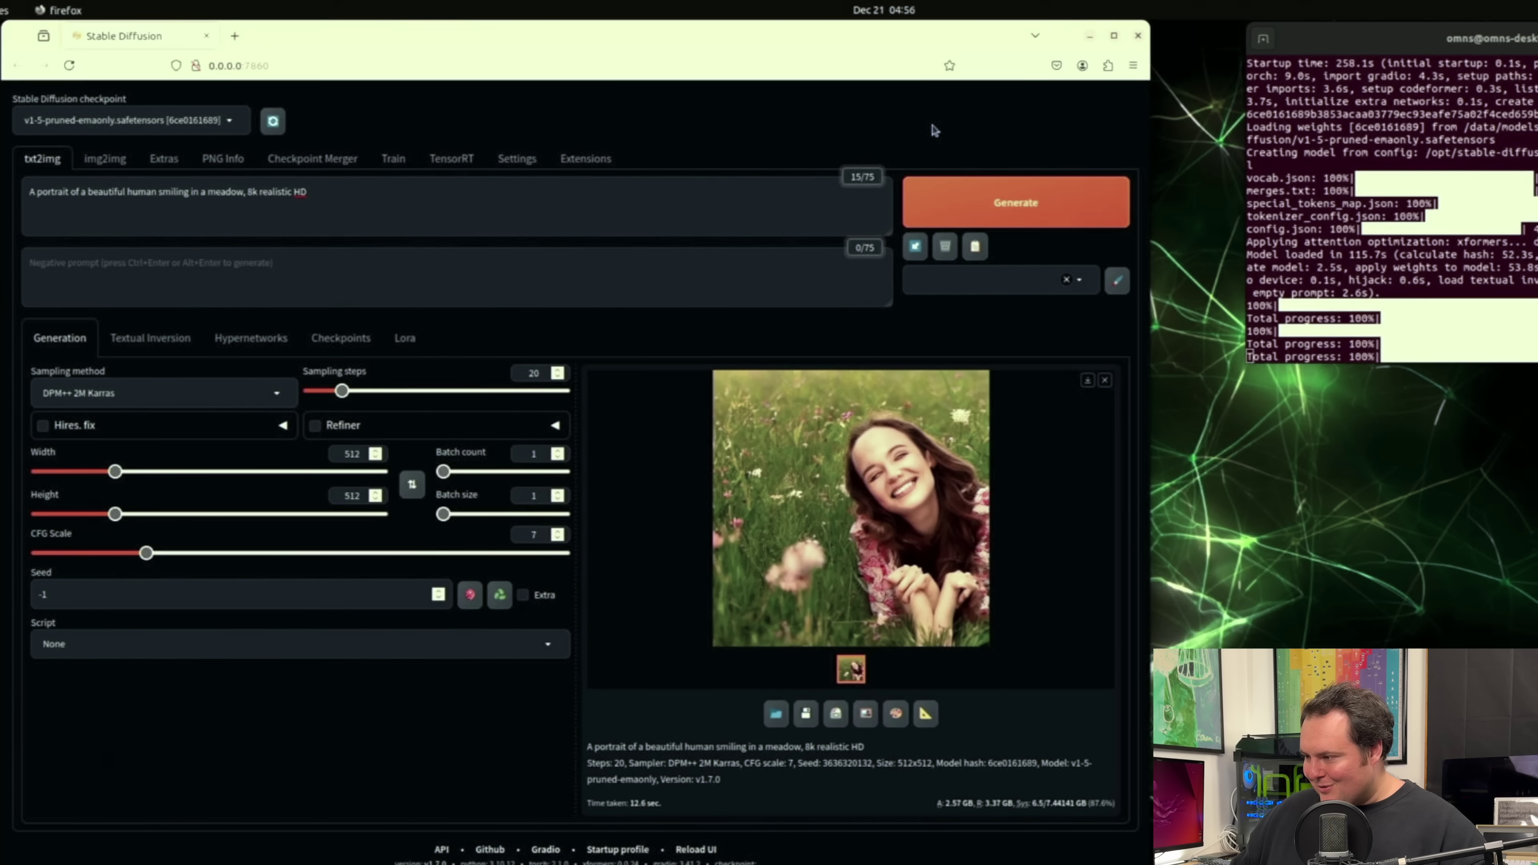
click(922, 518)
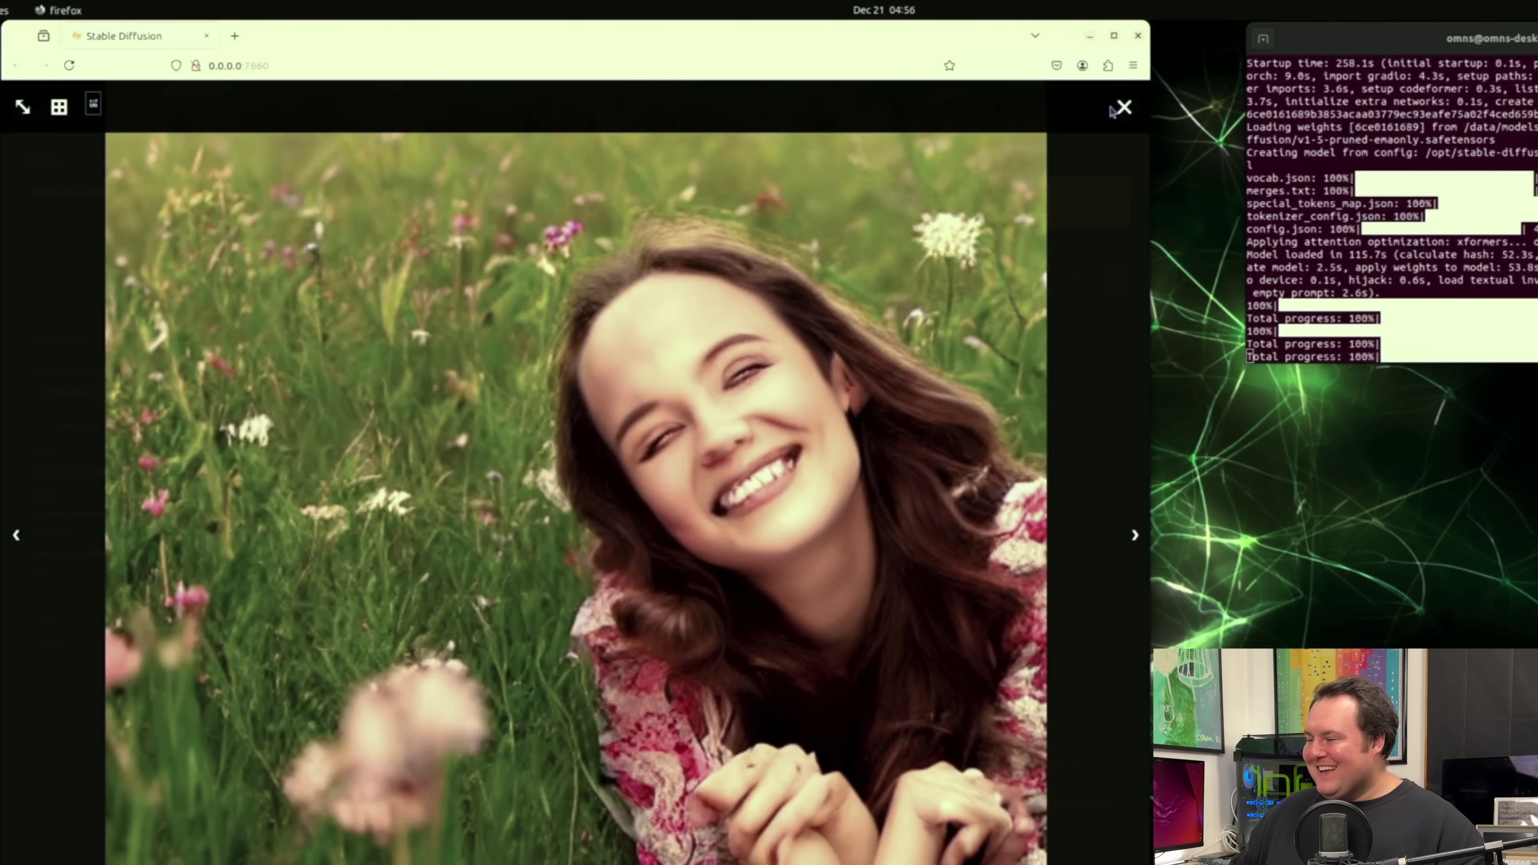
click(1124, 108)
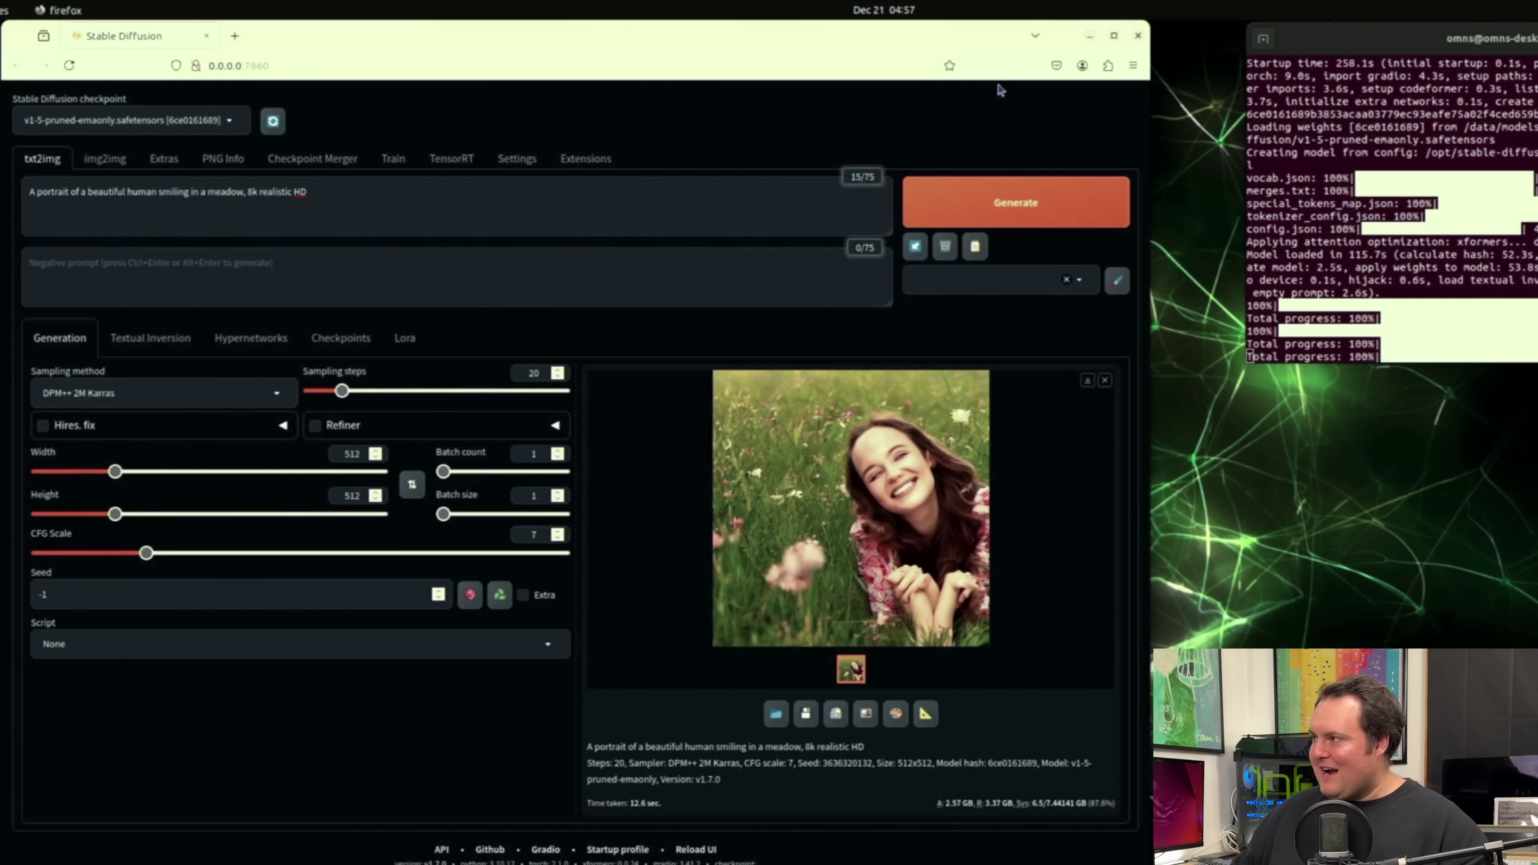
click(1138, 38)
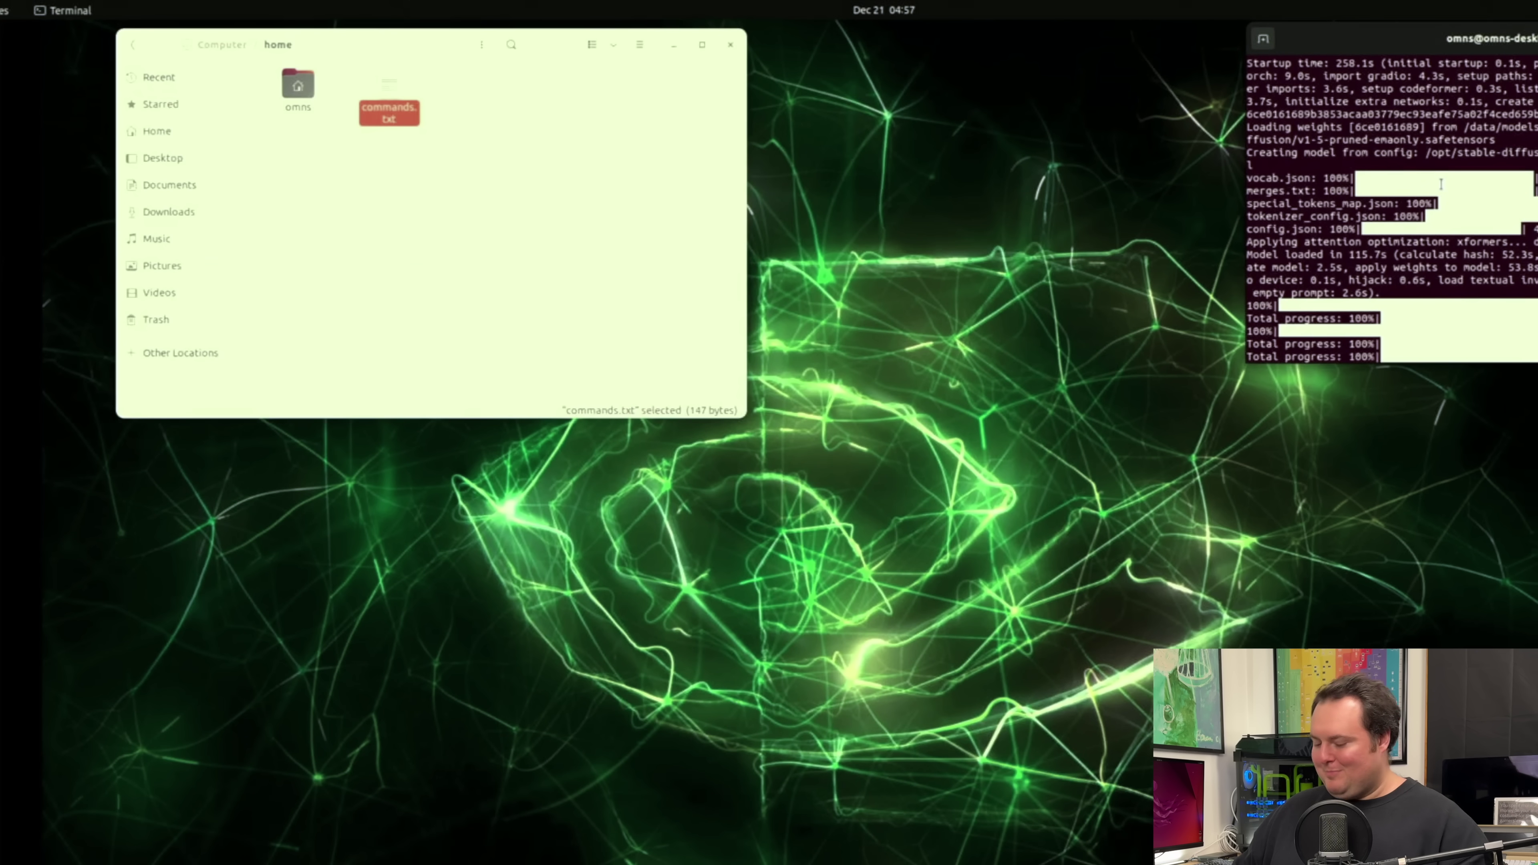
Step: Stop the Stable Diffusion server, clear the terminal, and rerun 'ollama run llama3' from history
key(ctrl+c)
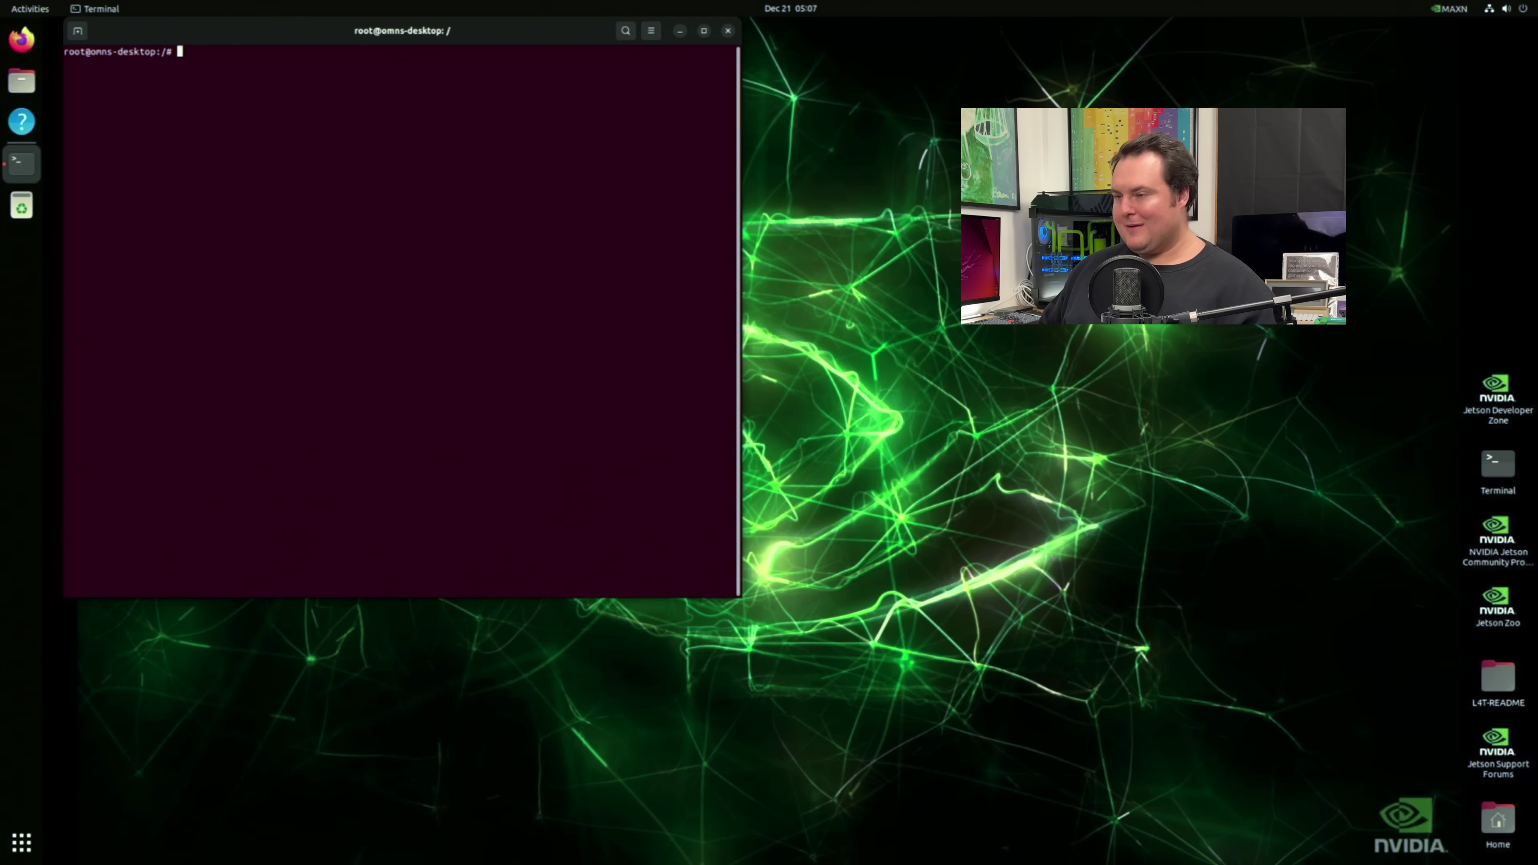
text(clear)
key(Return)
key(Up)
key(Up)
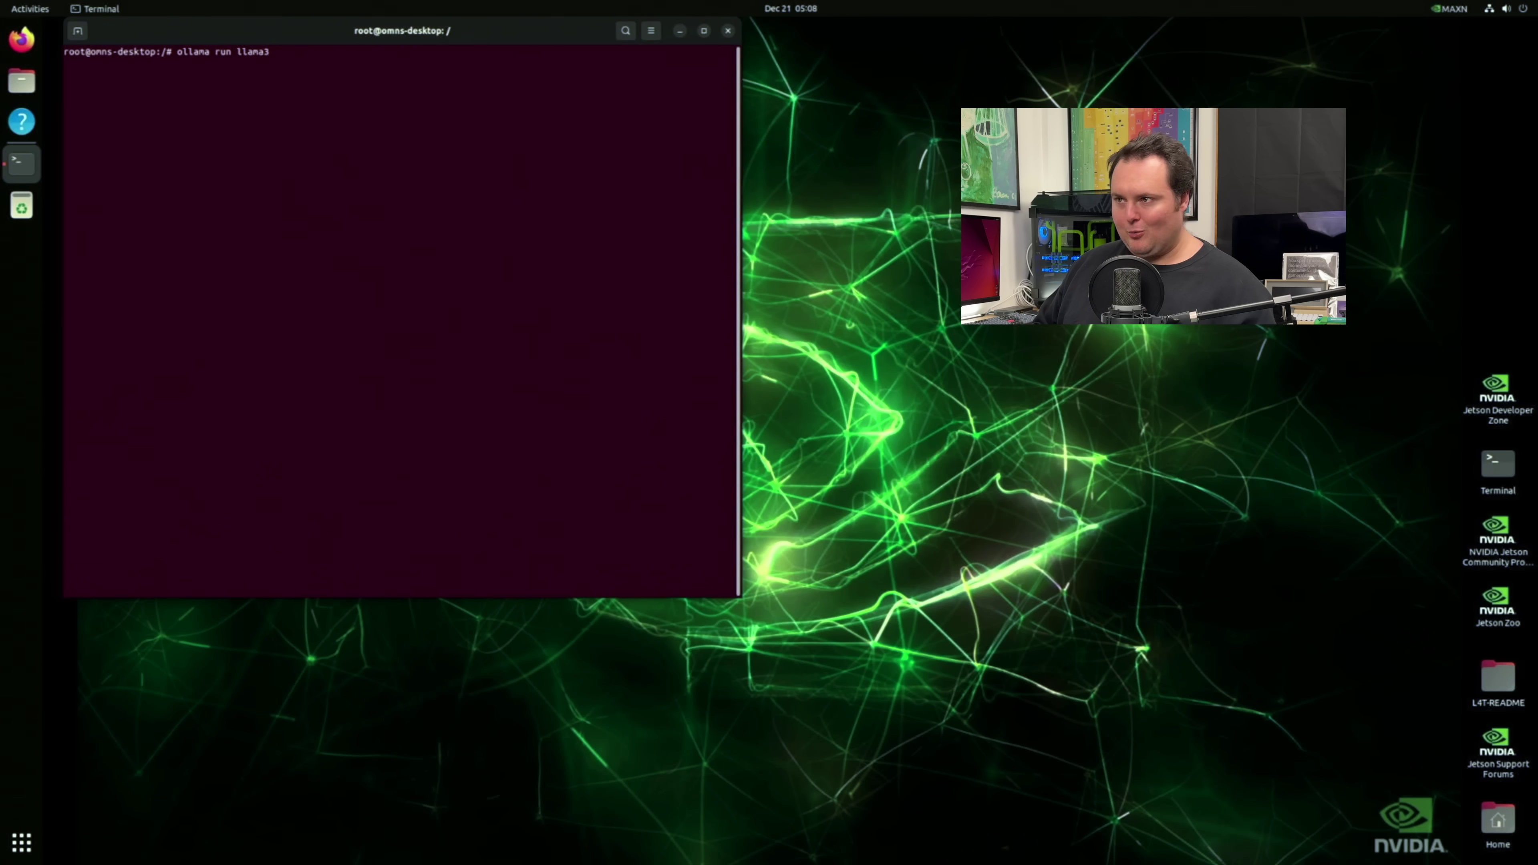
key(Return)
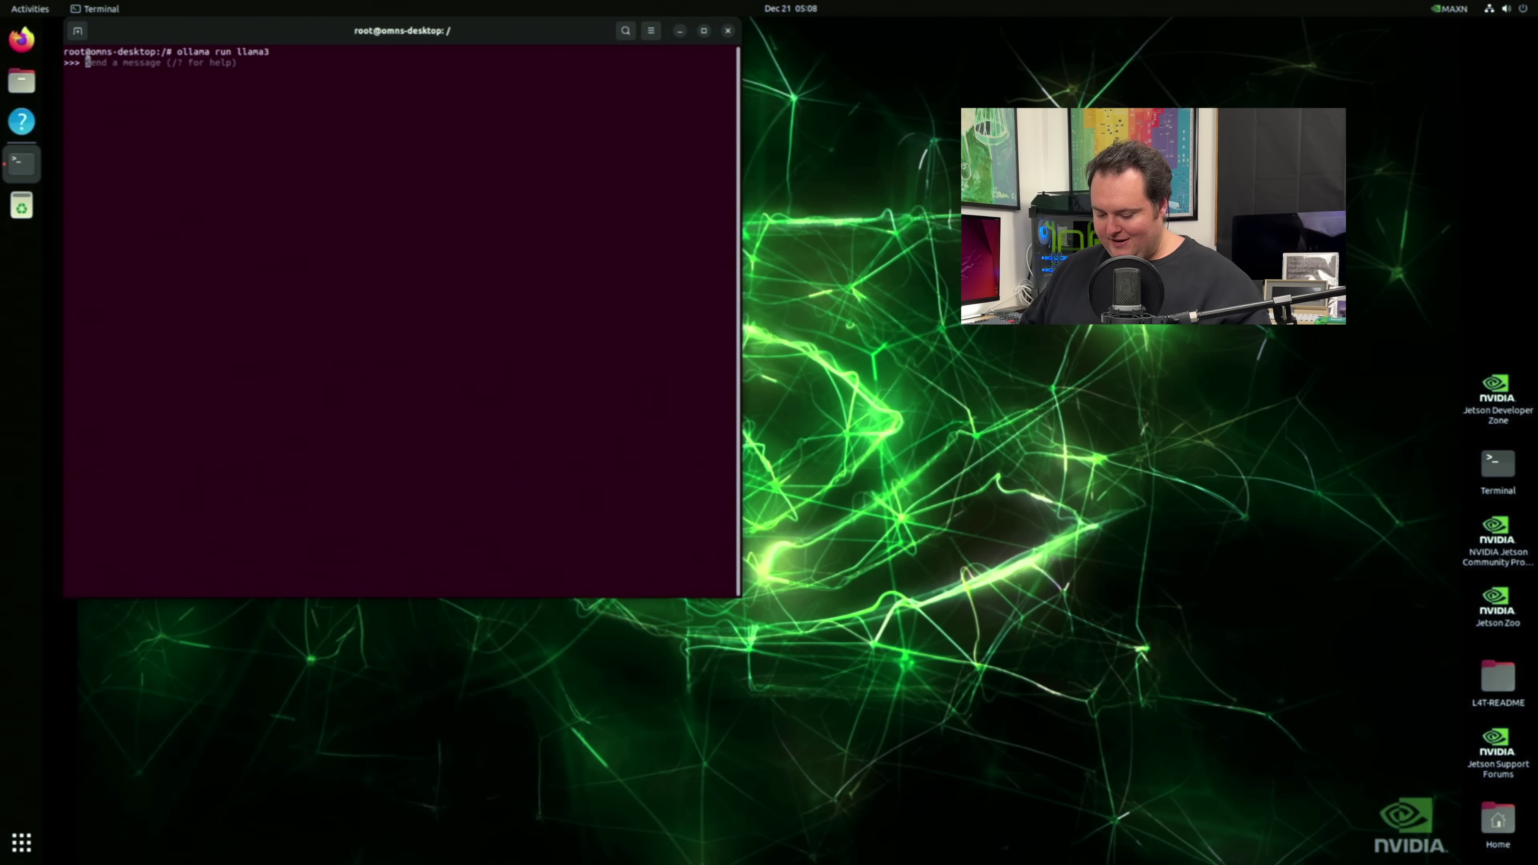
Step: Ask llama3 'tell me about the ominous industries youtube channel'
text(tell me about the omino)
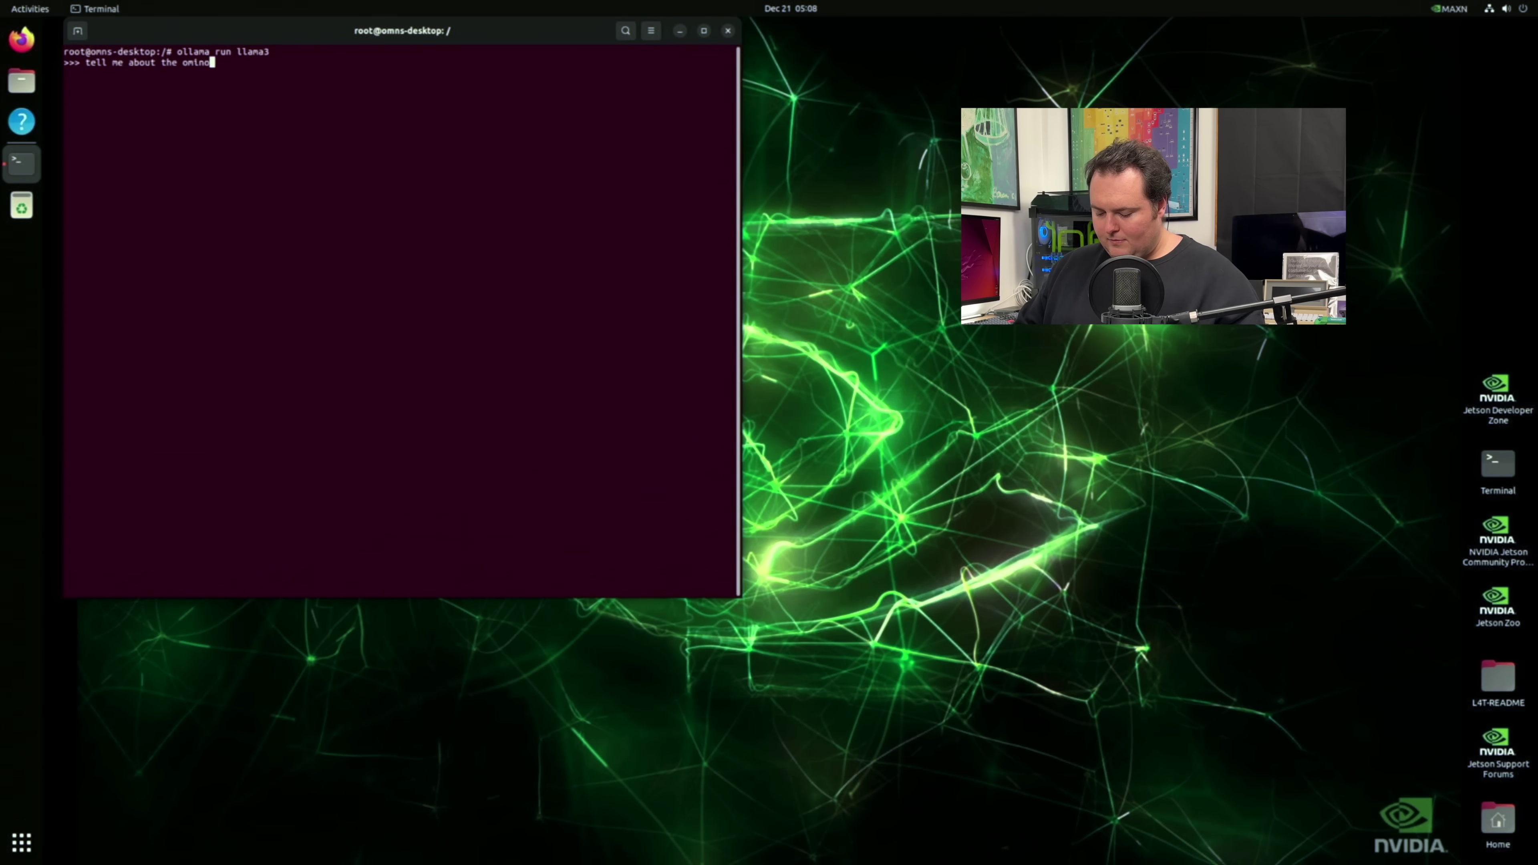
text(us industries youtu)
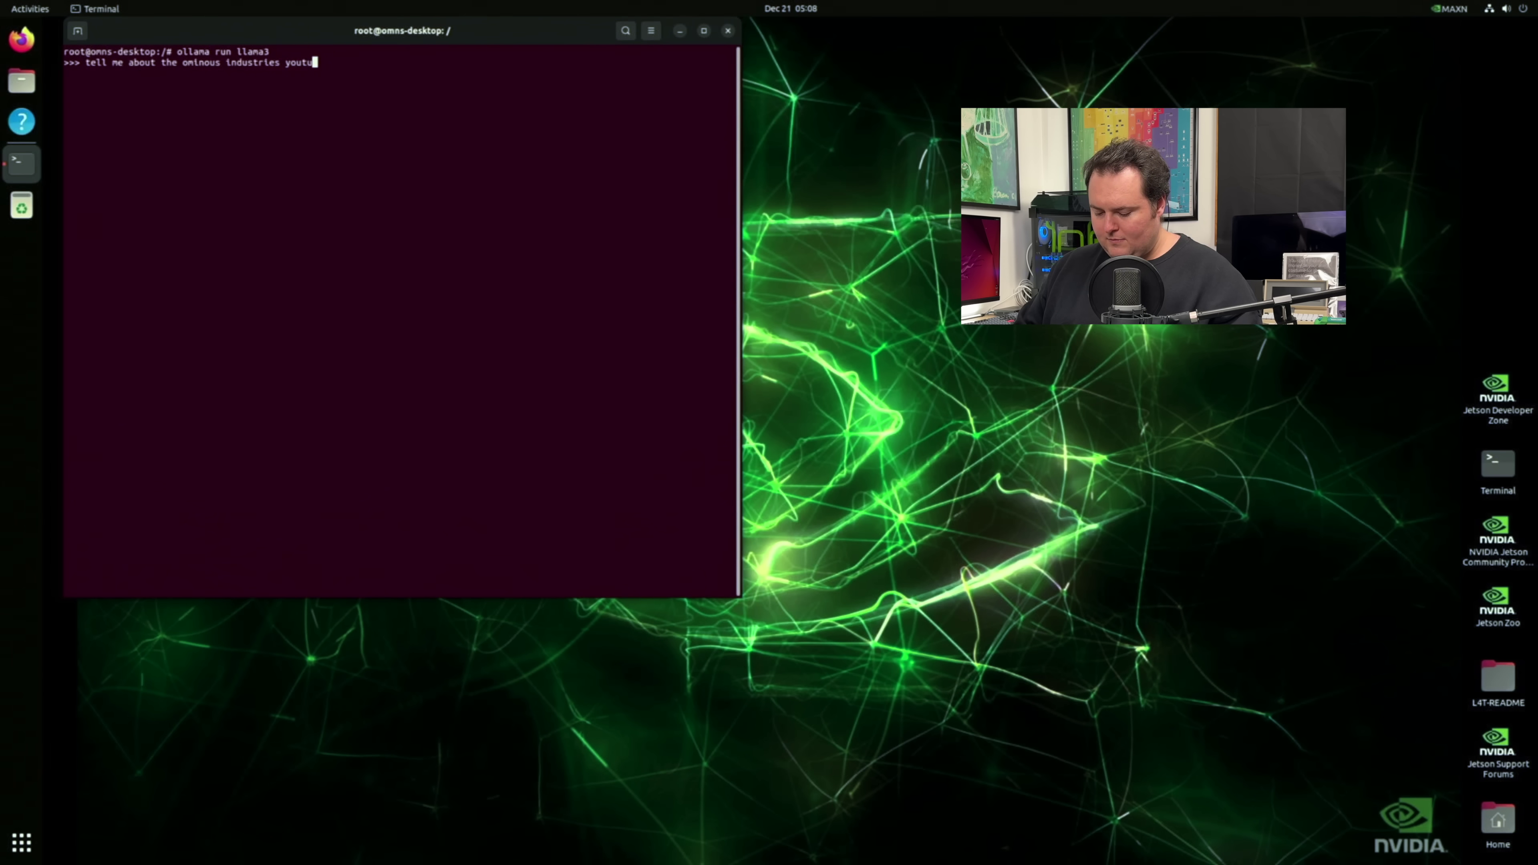
text(be channel)
key(Return)
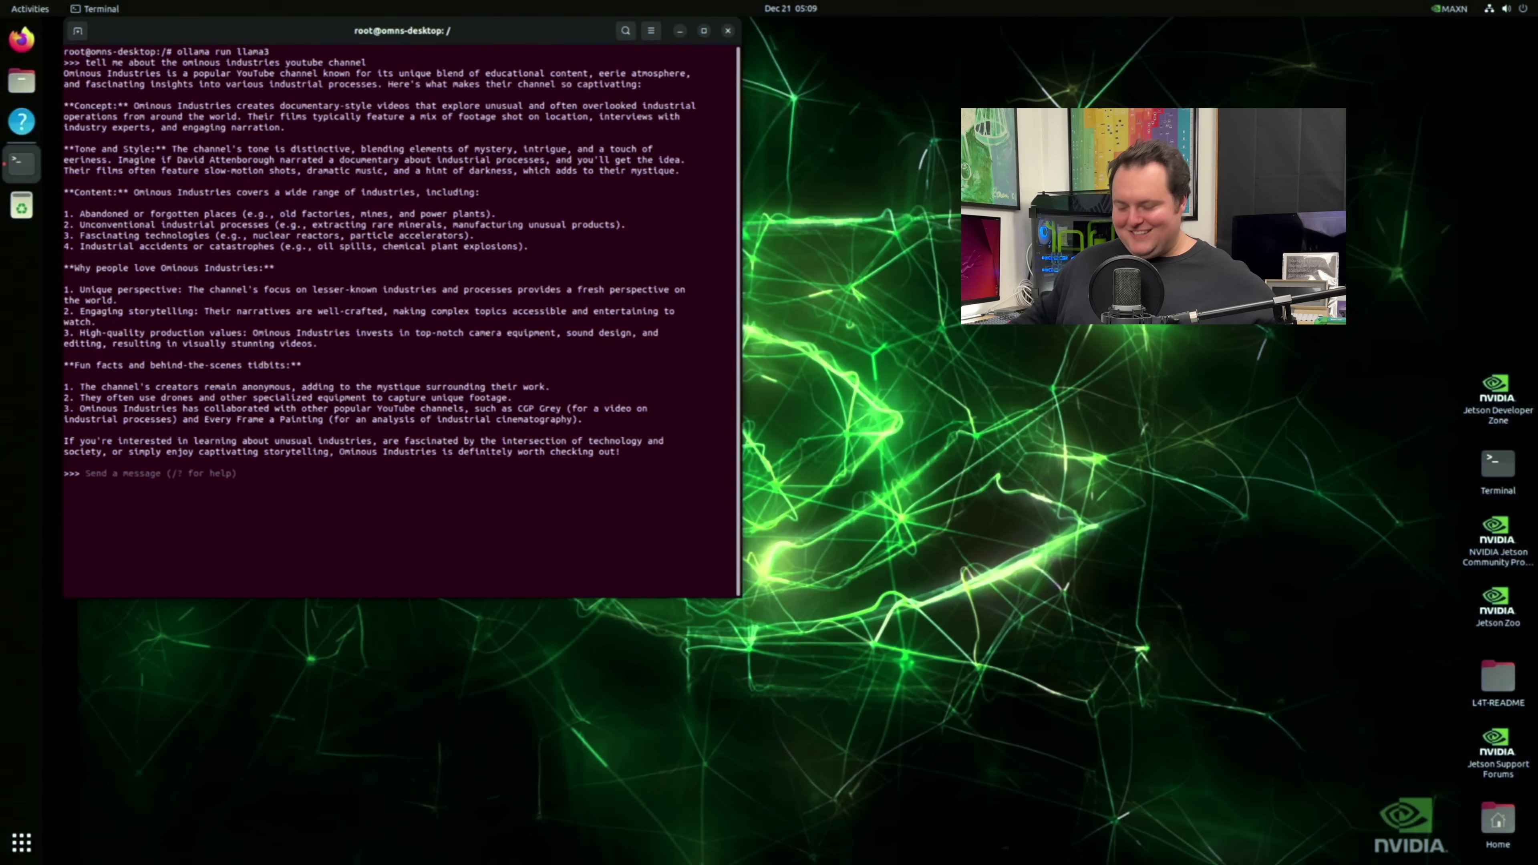
Step: Send llama3 the message 'that was wonderful, thank you'
text(that was)
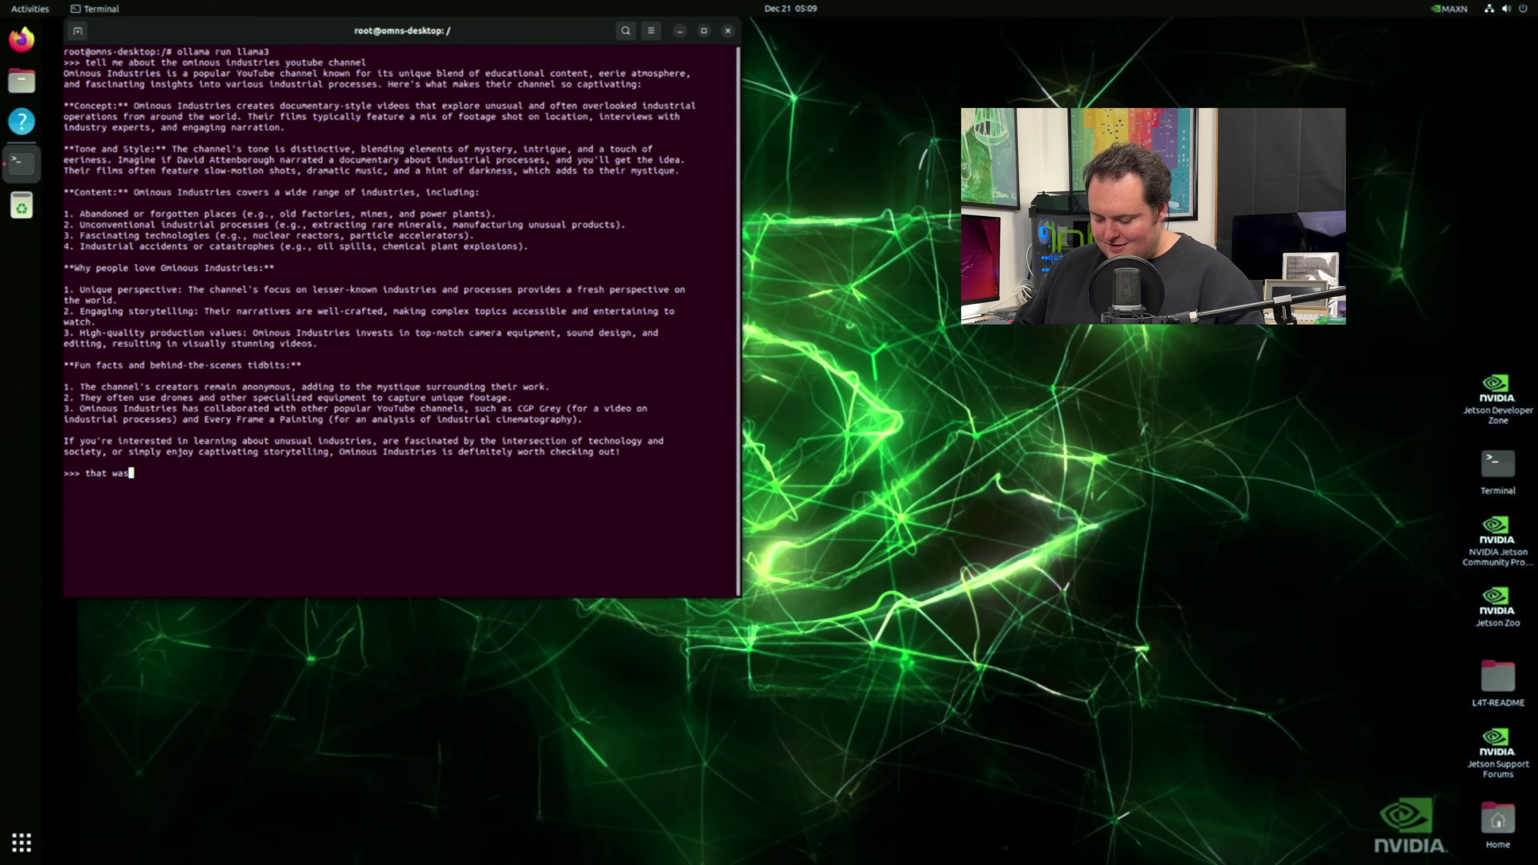
text( wonderful, thank you)
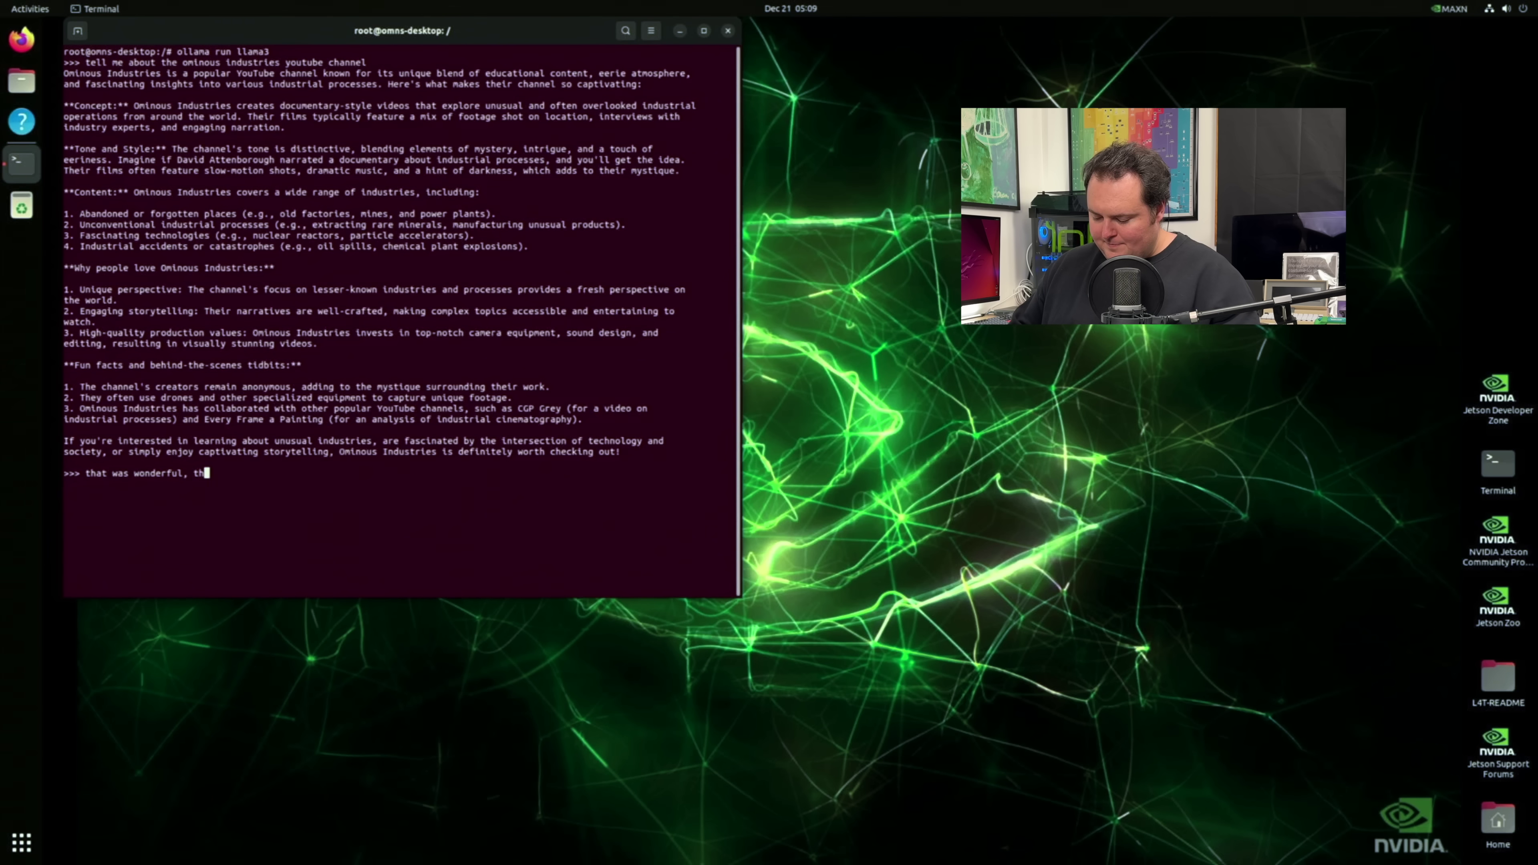
key(Return)
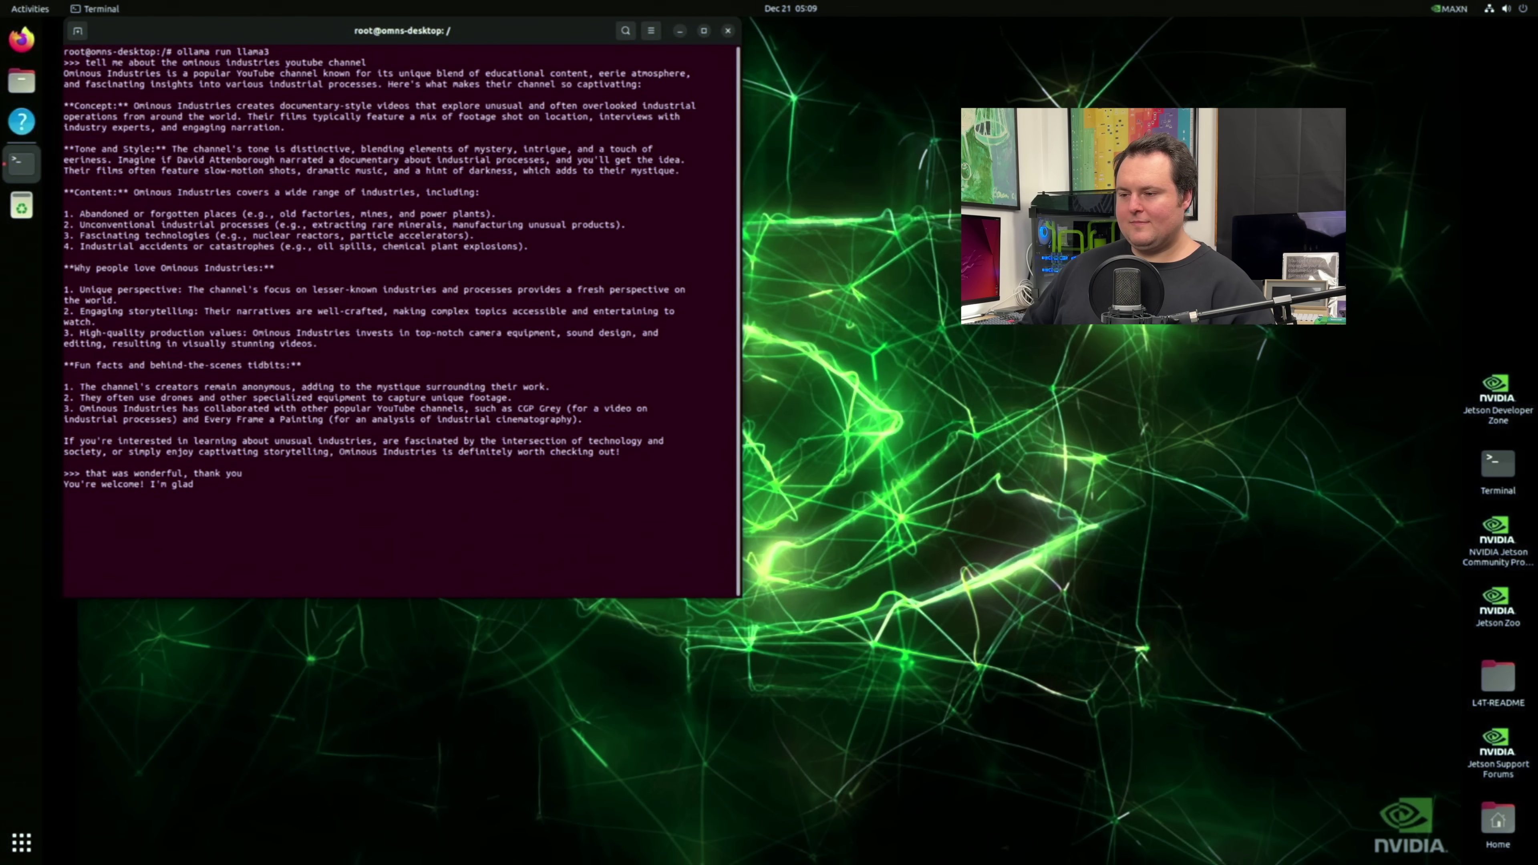